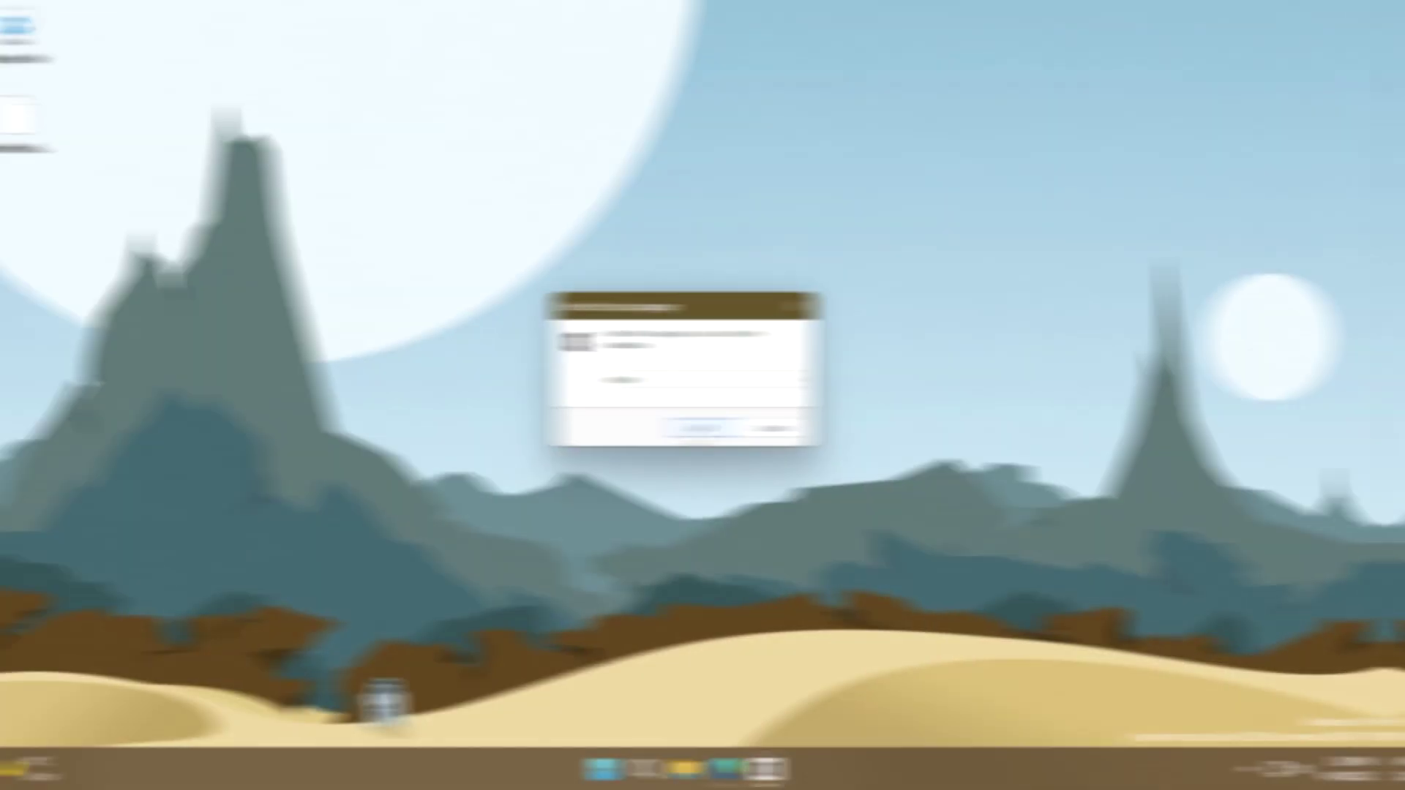
- Install Stellar Converter for OST with the default folder after accepting the licence, then launch it
key(Return)
click(796, 524)
click(635, 471)
click(799, 527)
click(799, 527)
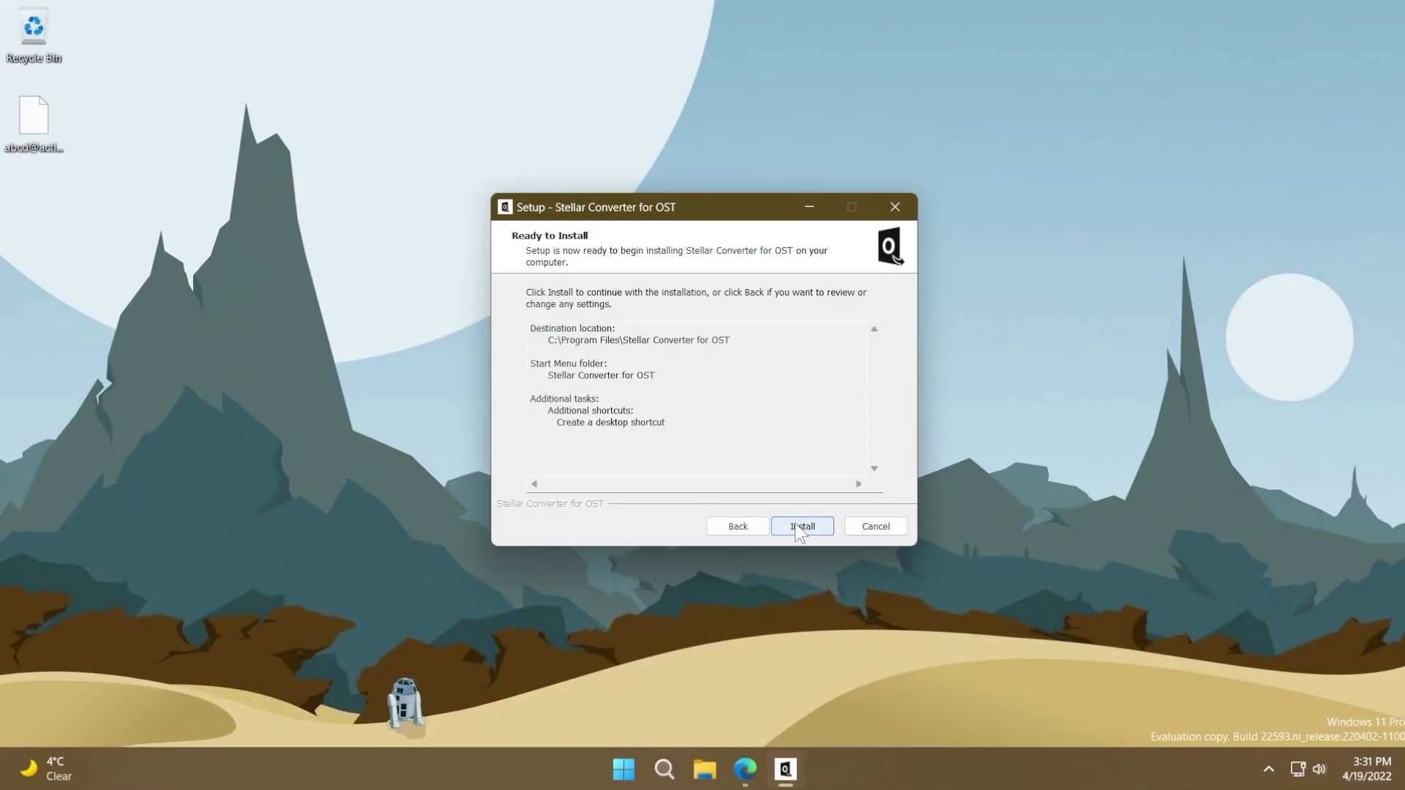
click(799, 527)
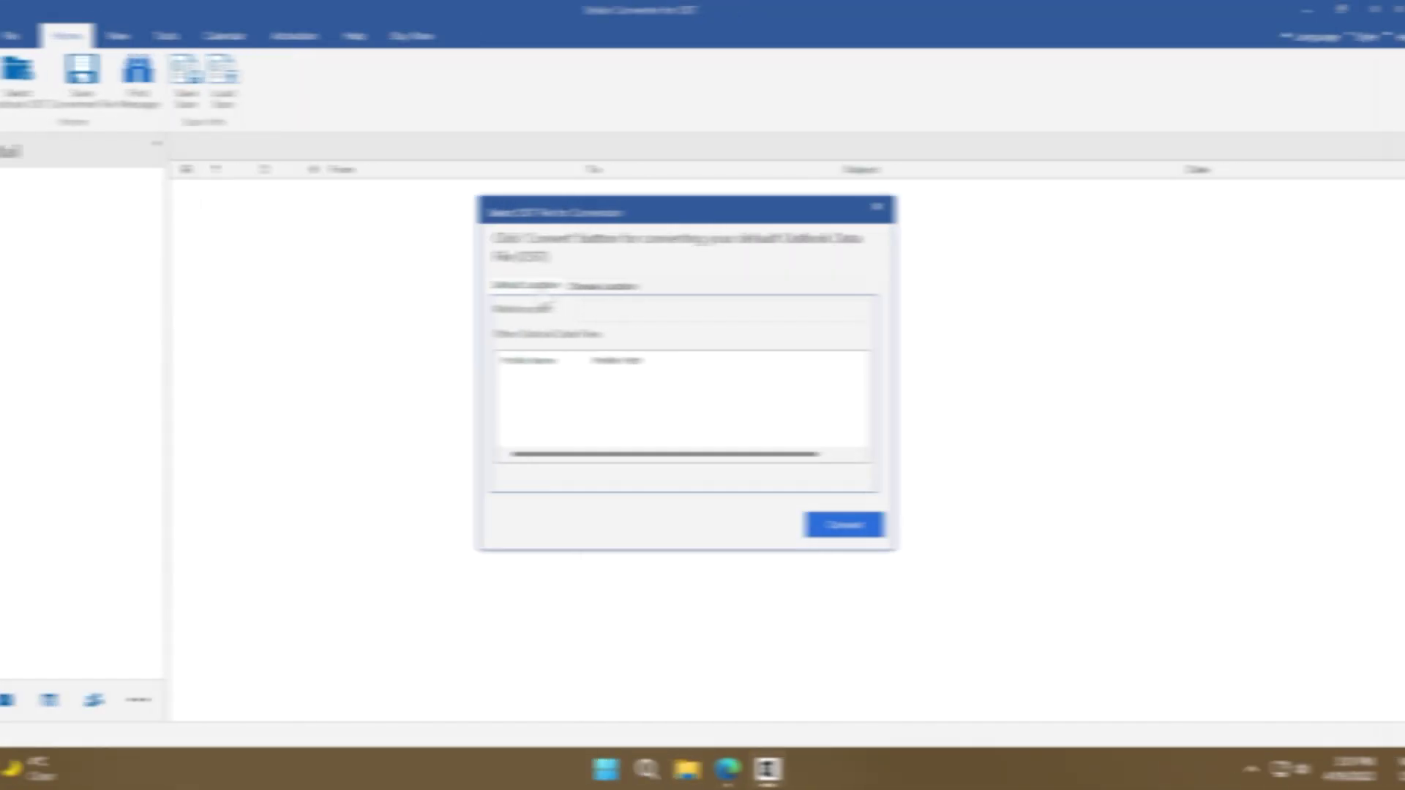
- Pick the .ost file from the Desktop via Choose Location > Browse and start converting it
click(620, 285)
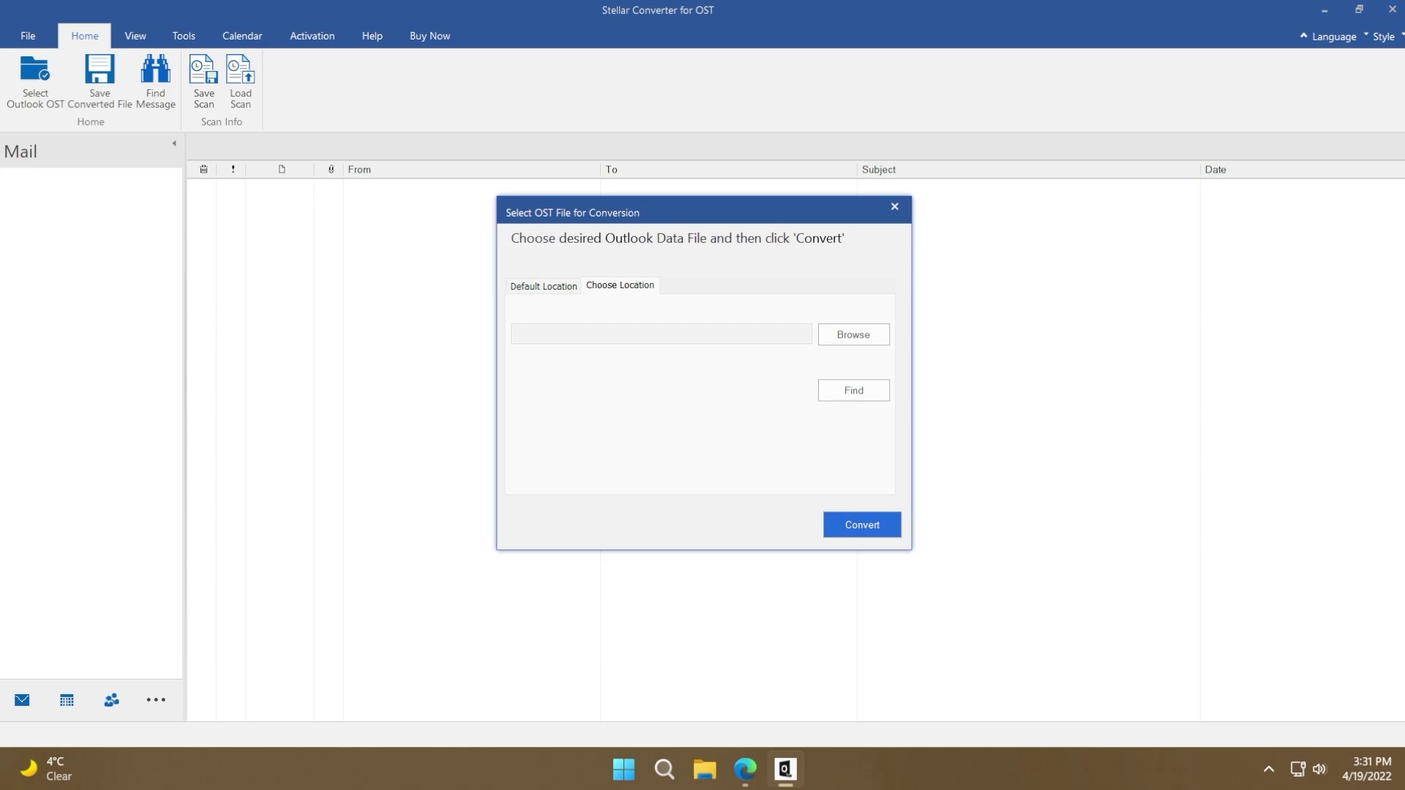
click(857, 337)
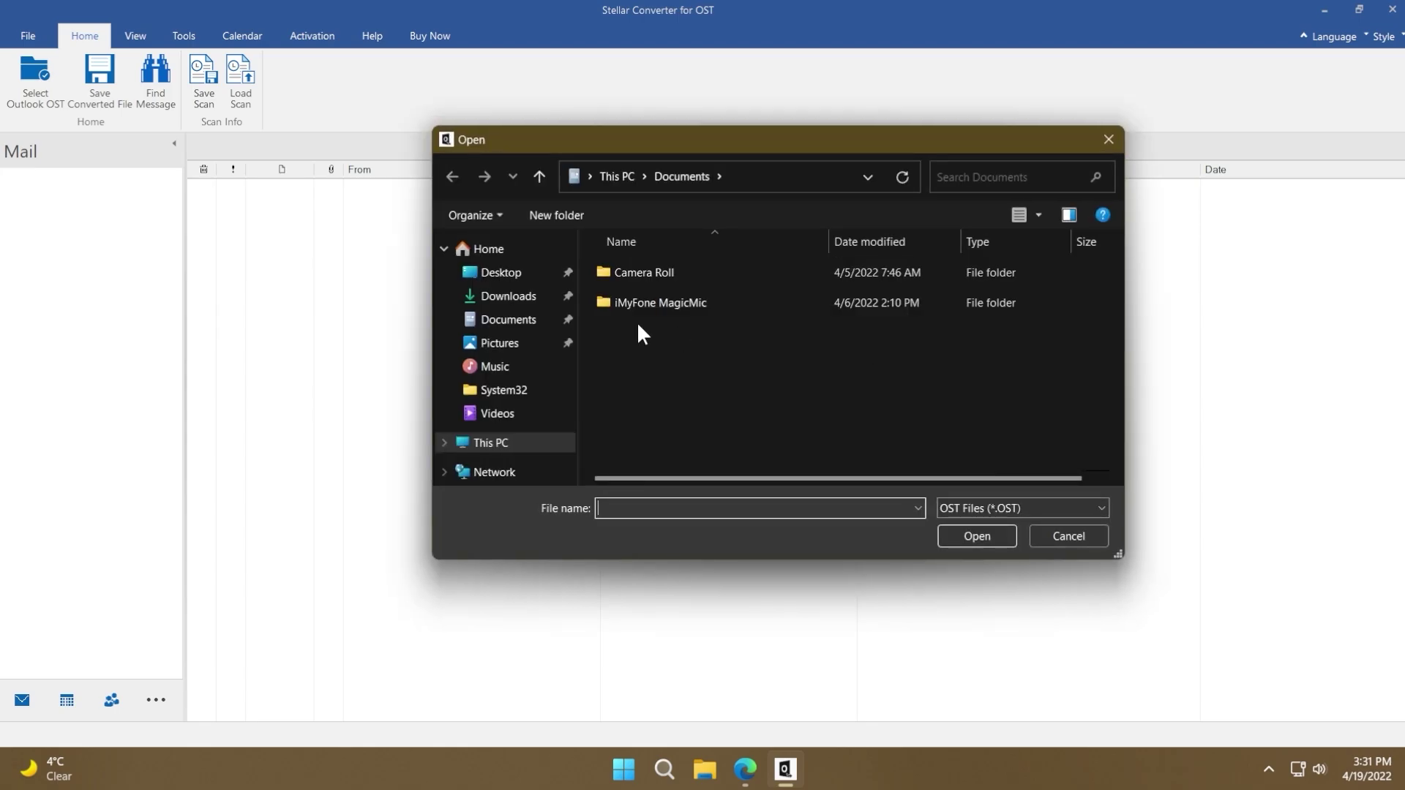
click(503, 275)
click(633, 292)
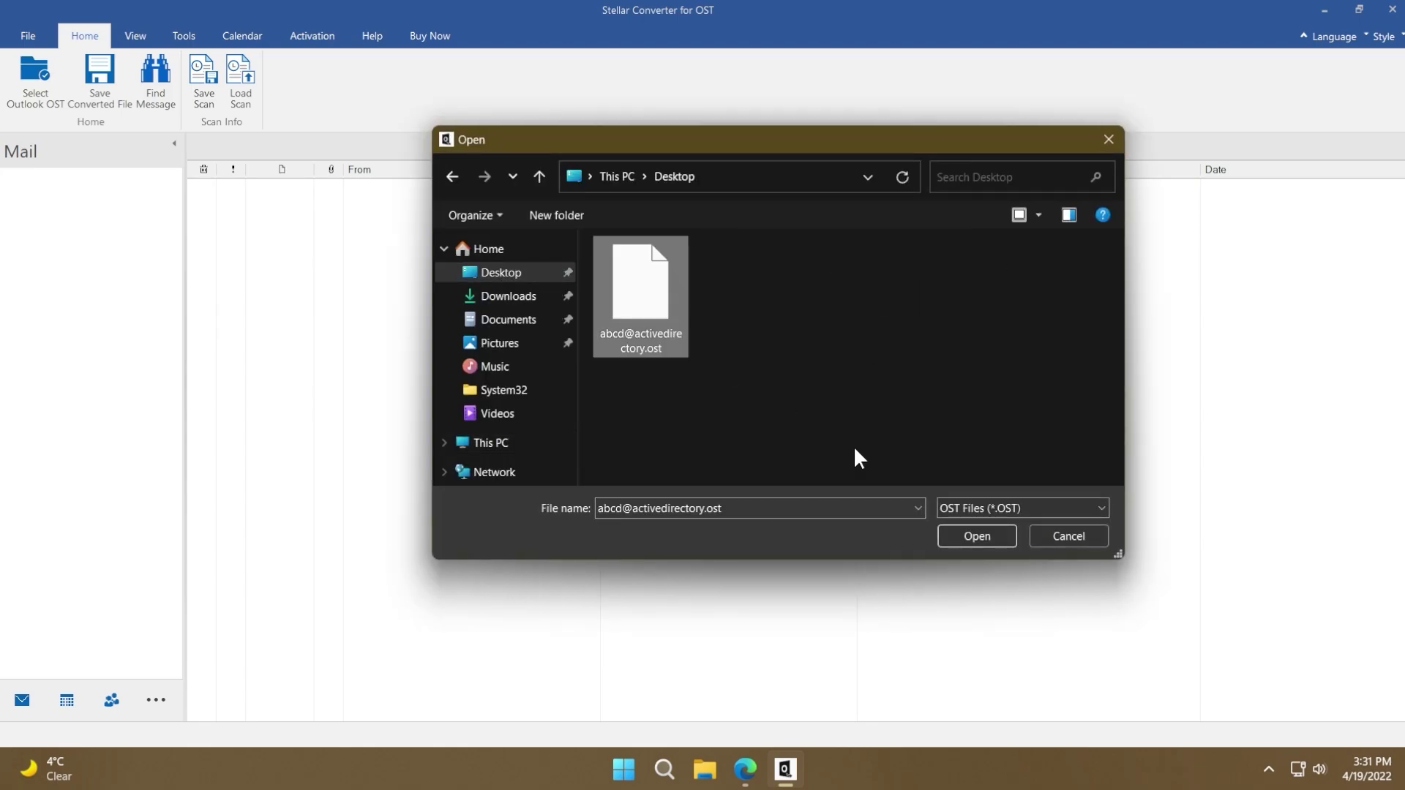
click(956, 536)
click(868, 529)
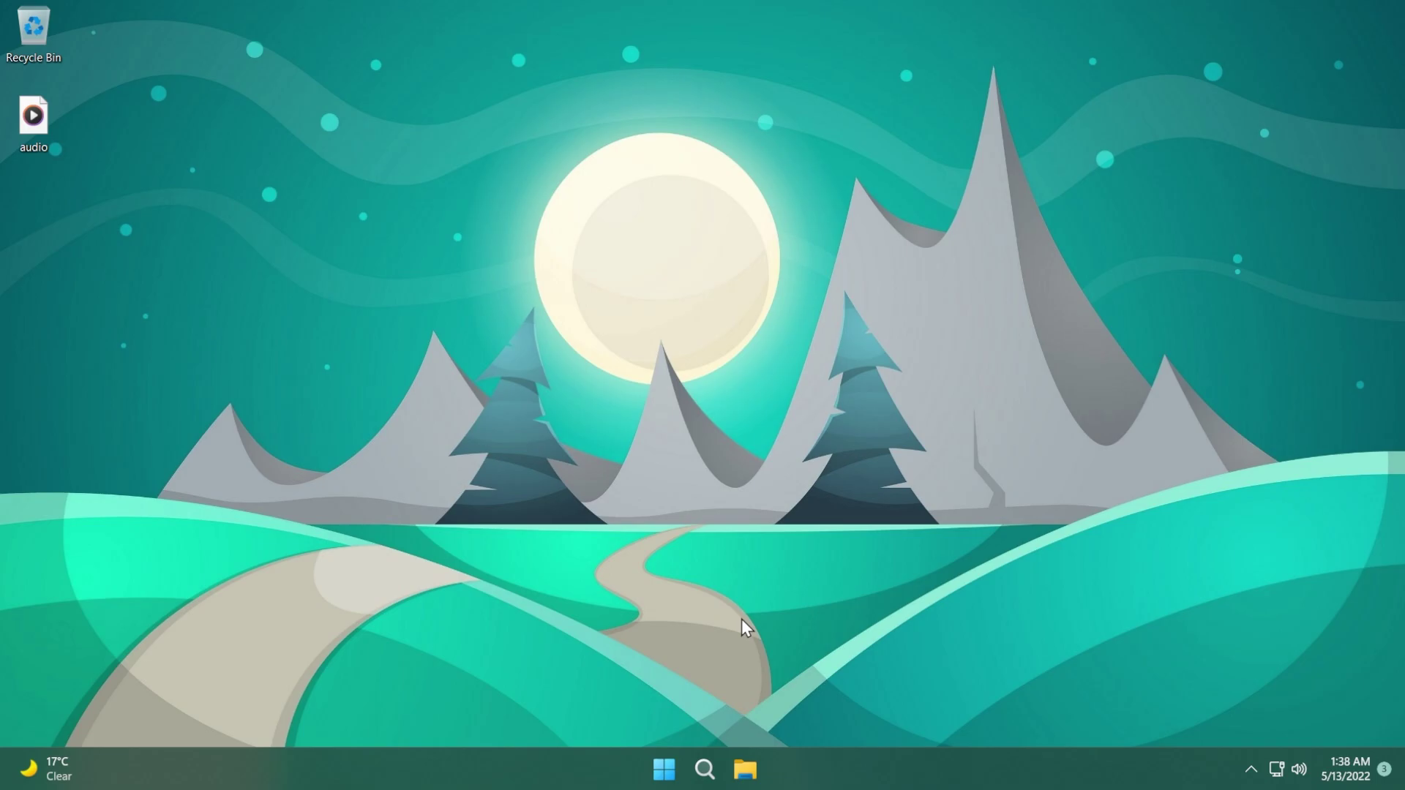
- Launch Microsoft Store from a 'store' search, go to Library and run Get updates
click(705, 768)
text(store)
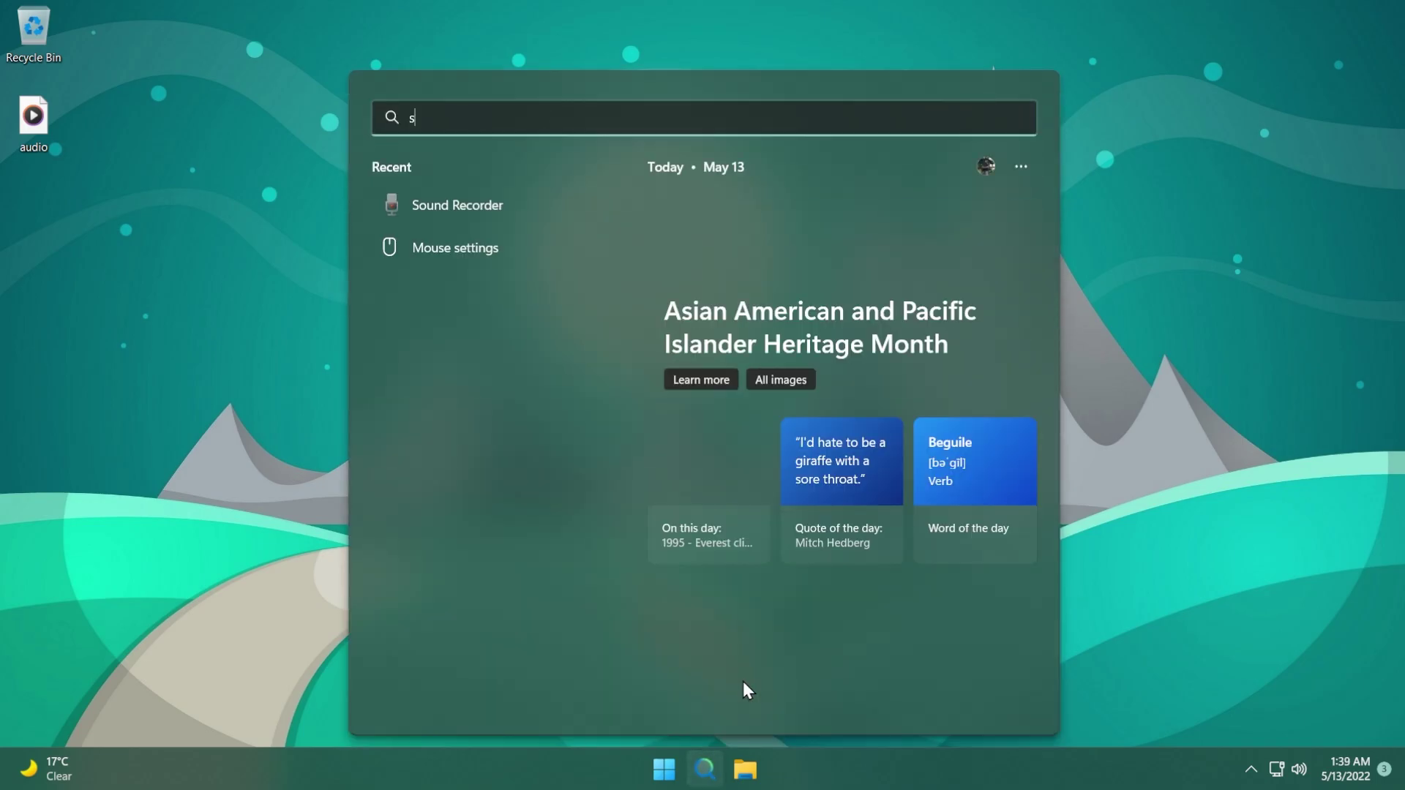
click(452, 262)
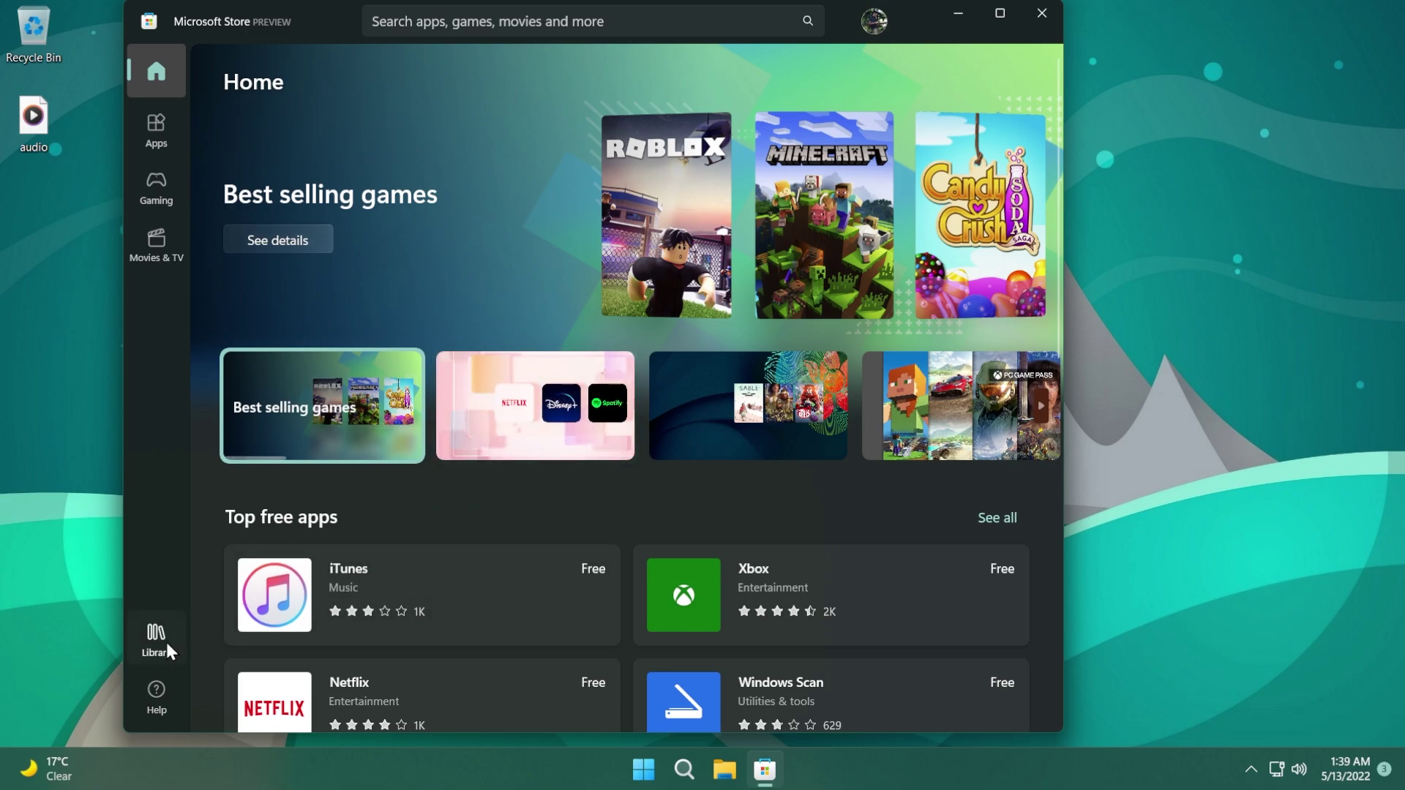
click(167, 641)
click(965, 139)
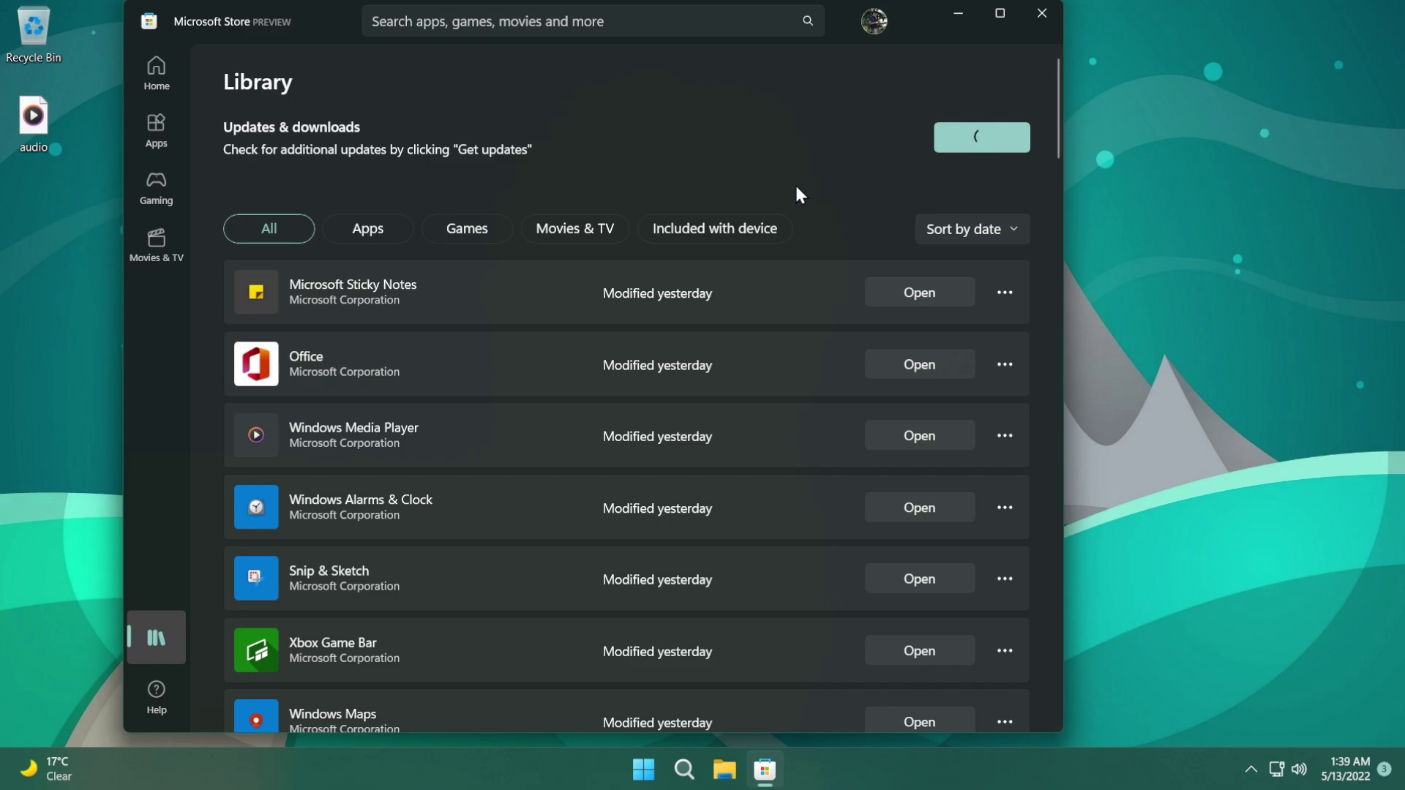
- Close Microsoft Store, launch Sound Recorder via a 'sound' search, and check the microphone dropdown
click(1042, 13)
key(super+s)
text(sound)
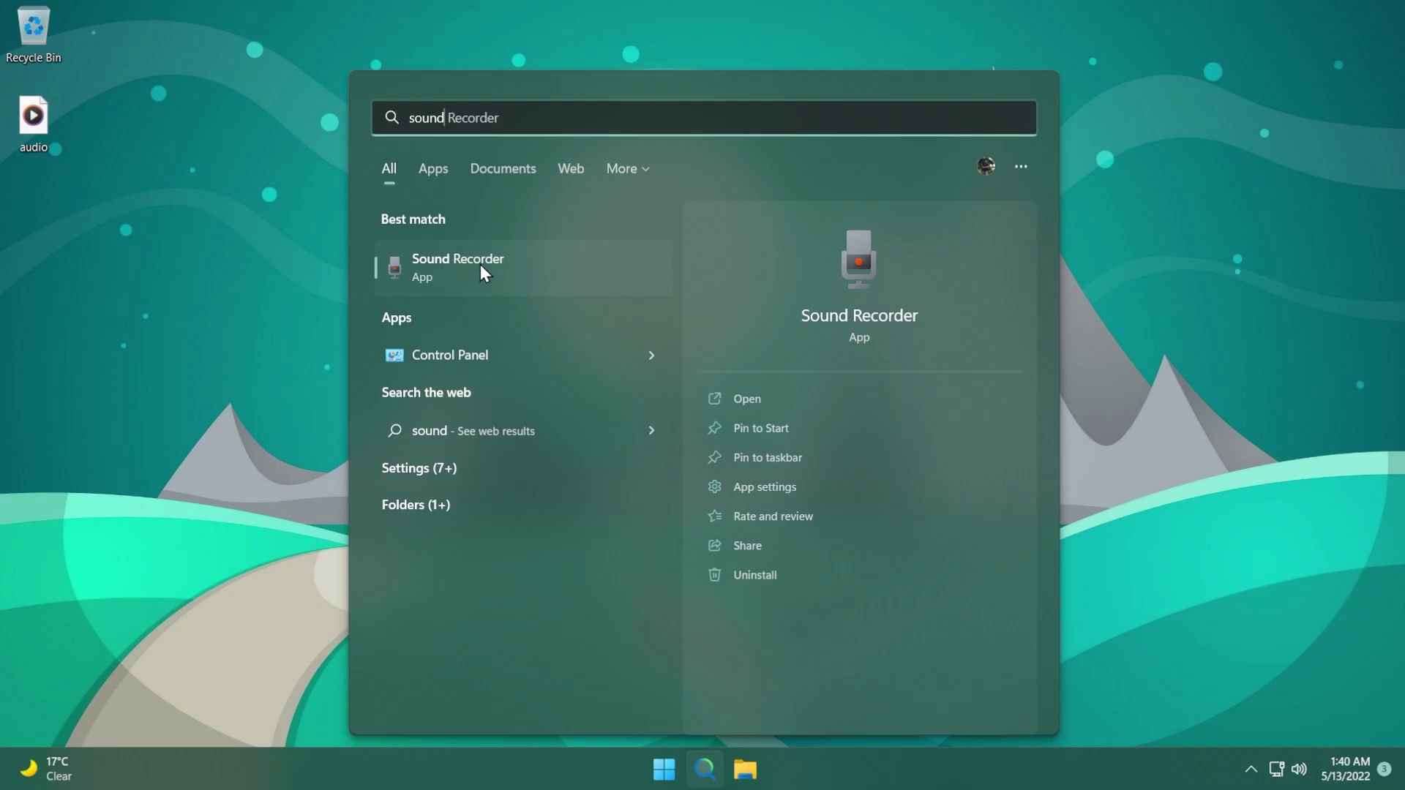
click(396, 272)
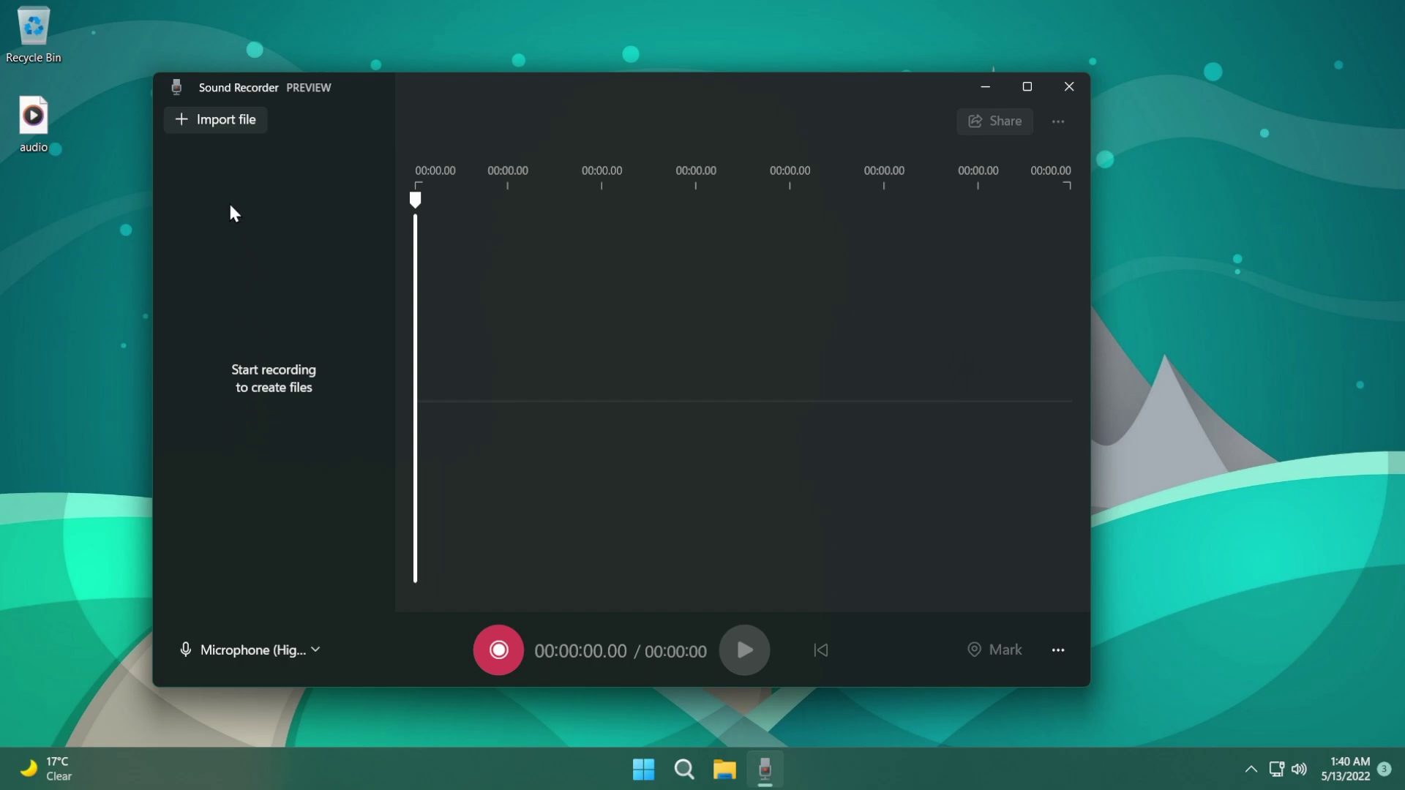
click(285, 650)
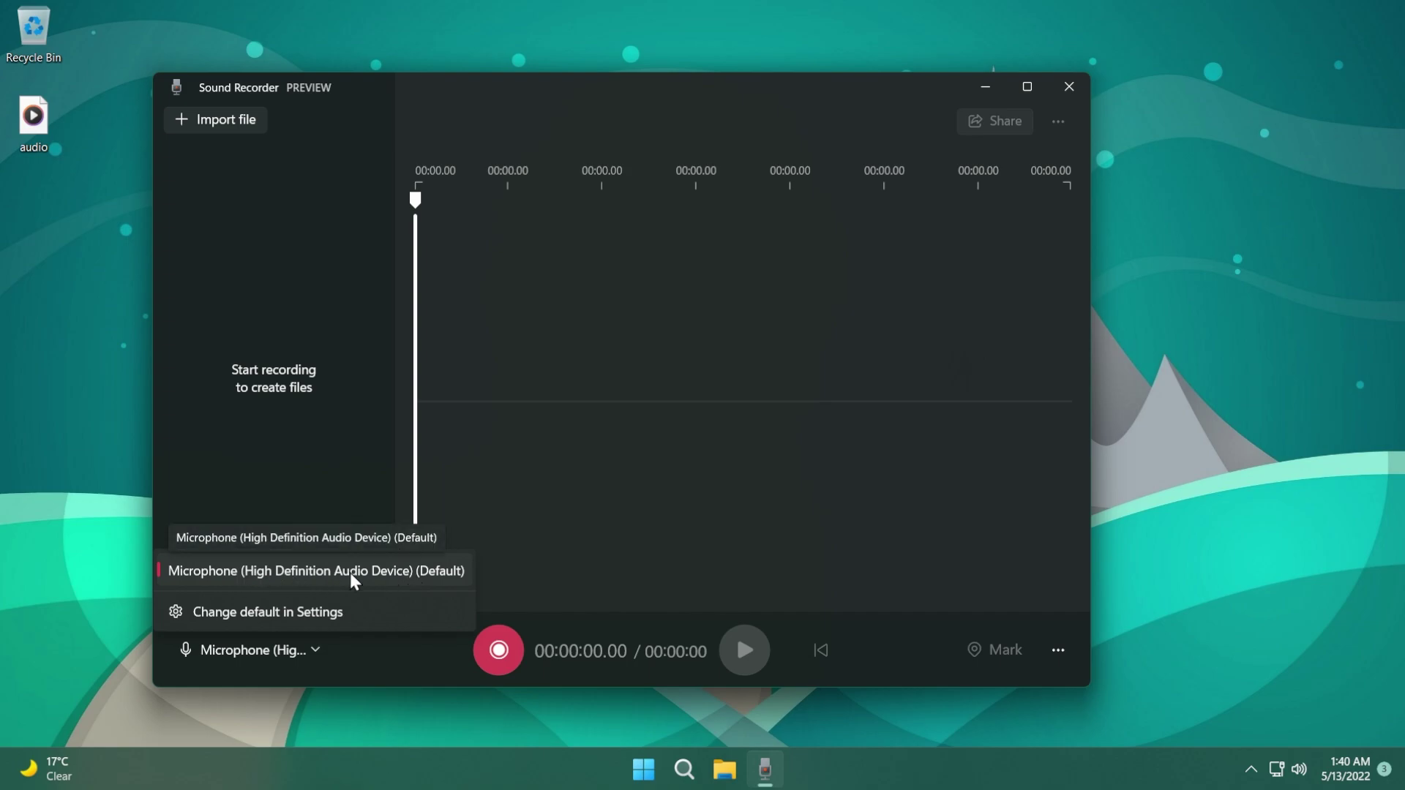
click(271, 426)
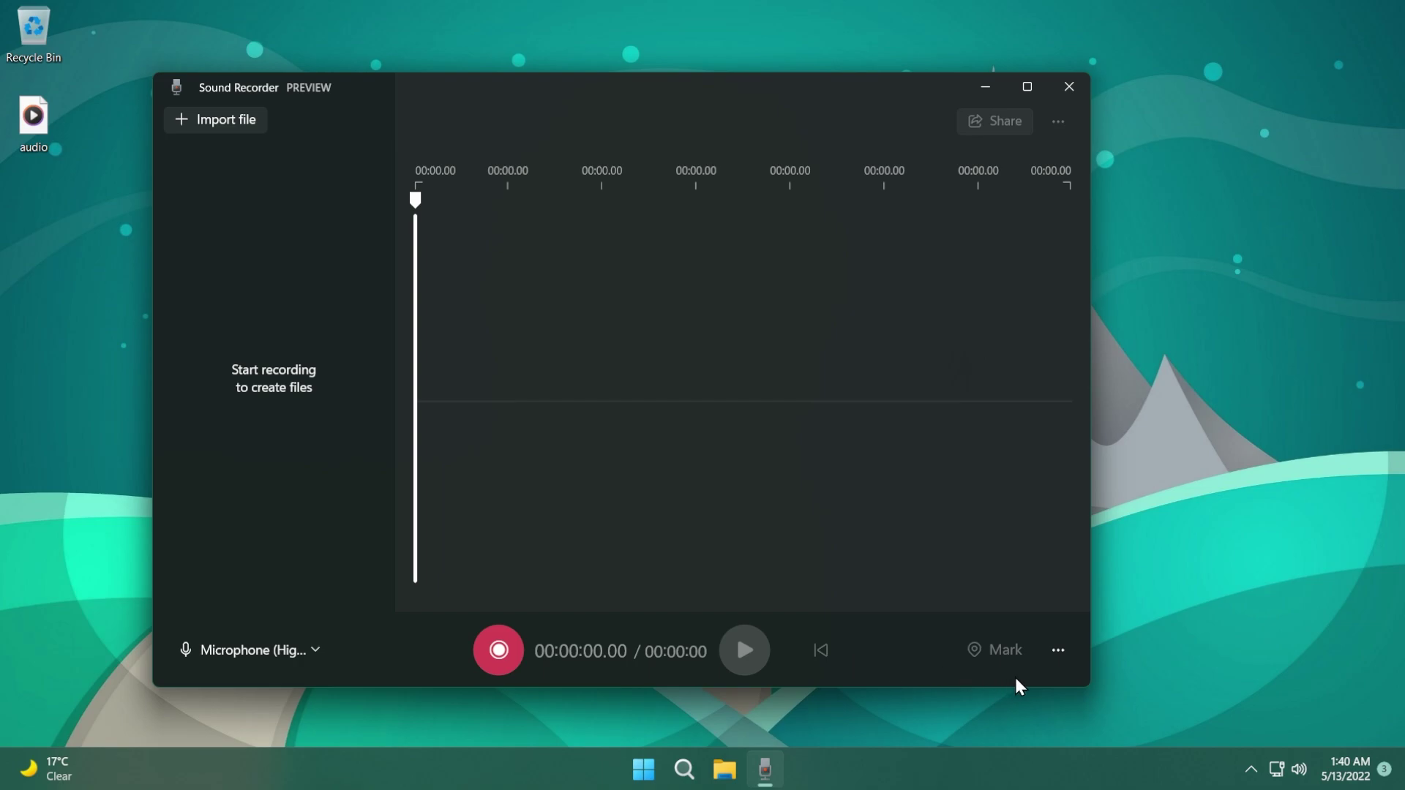
- In Sound Recorder's settings, choose Best audio quality and the Dark app theme
click(1059, 650)
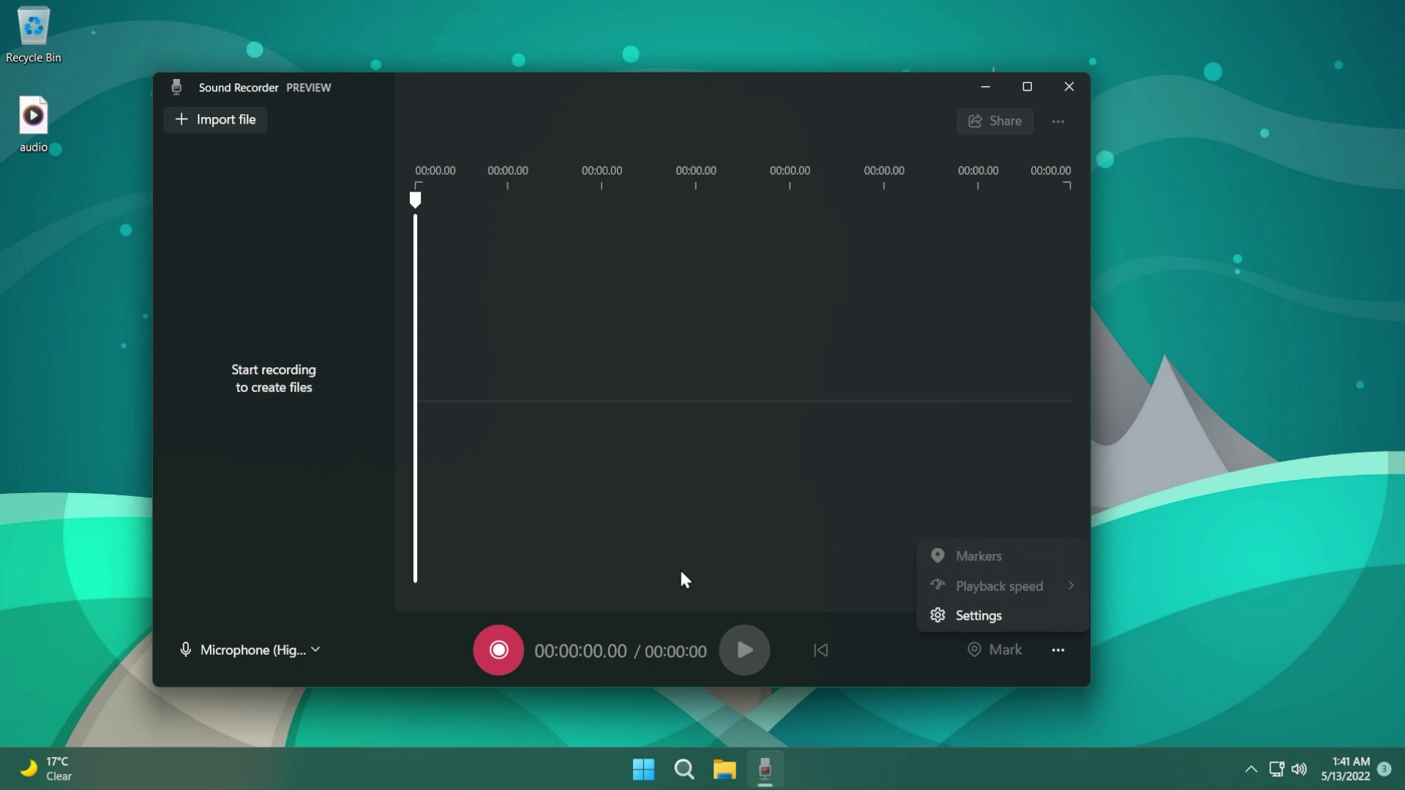
key(Return)
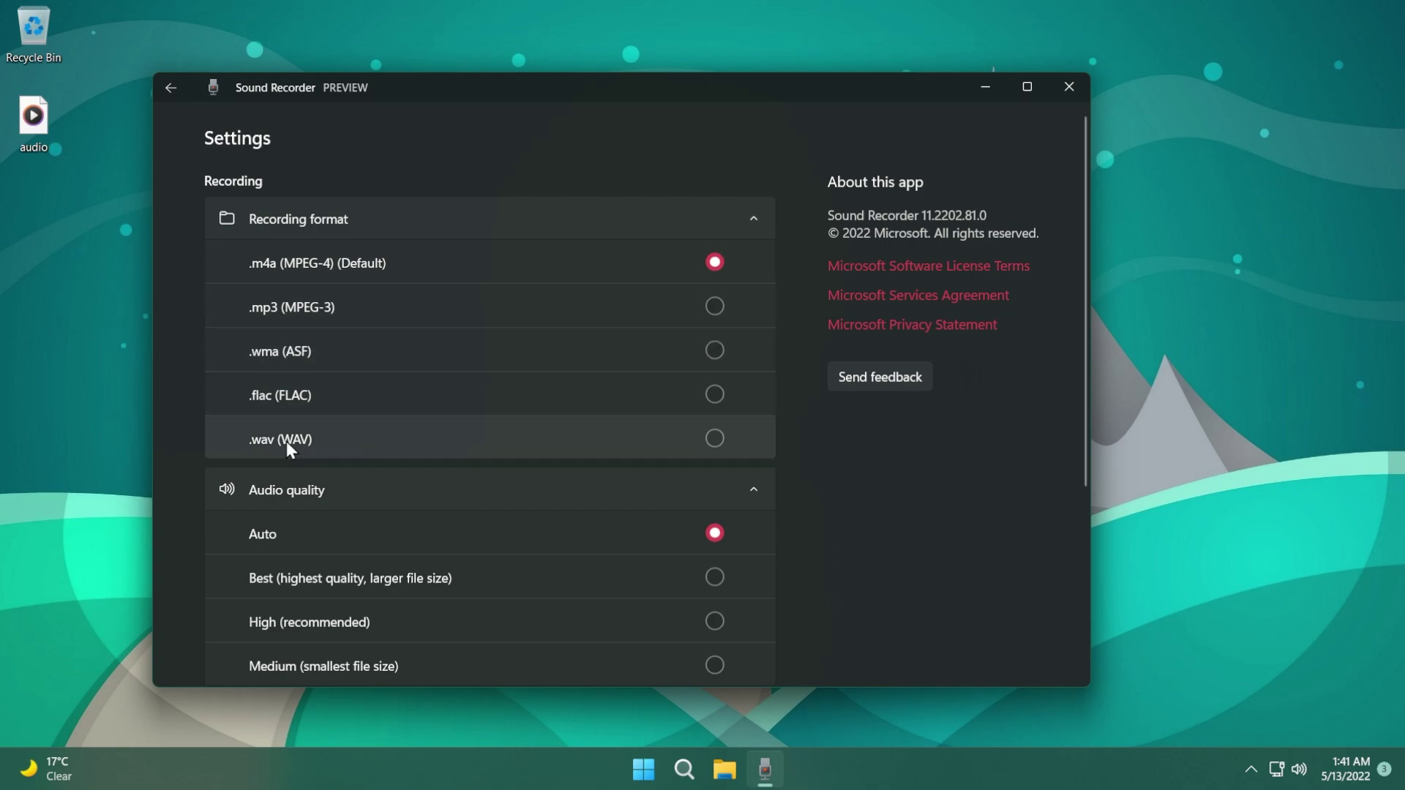
scroll(366, 340, down, 3)
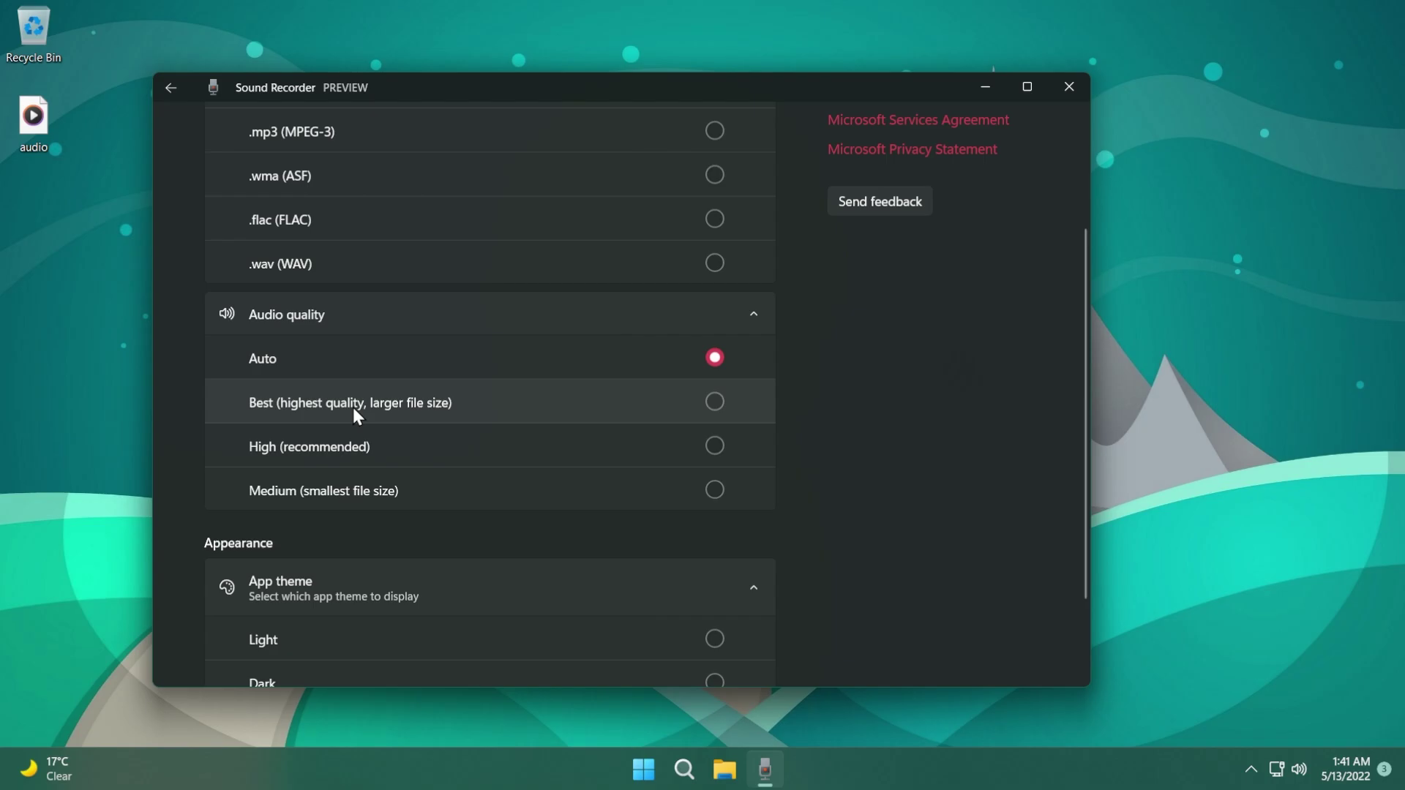
click(444, 405)
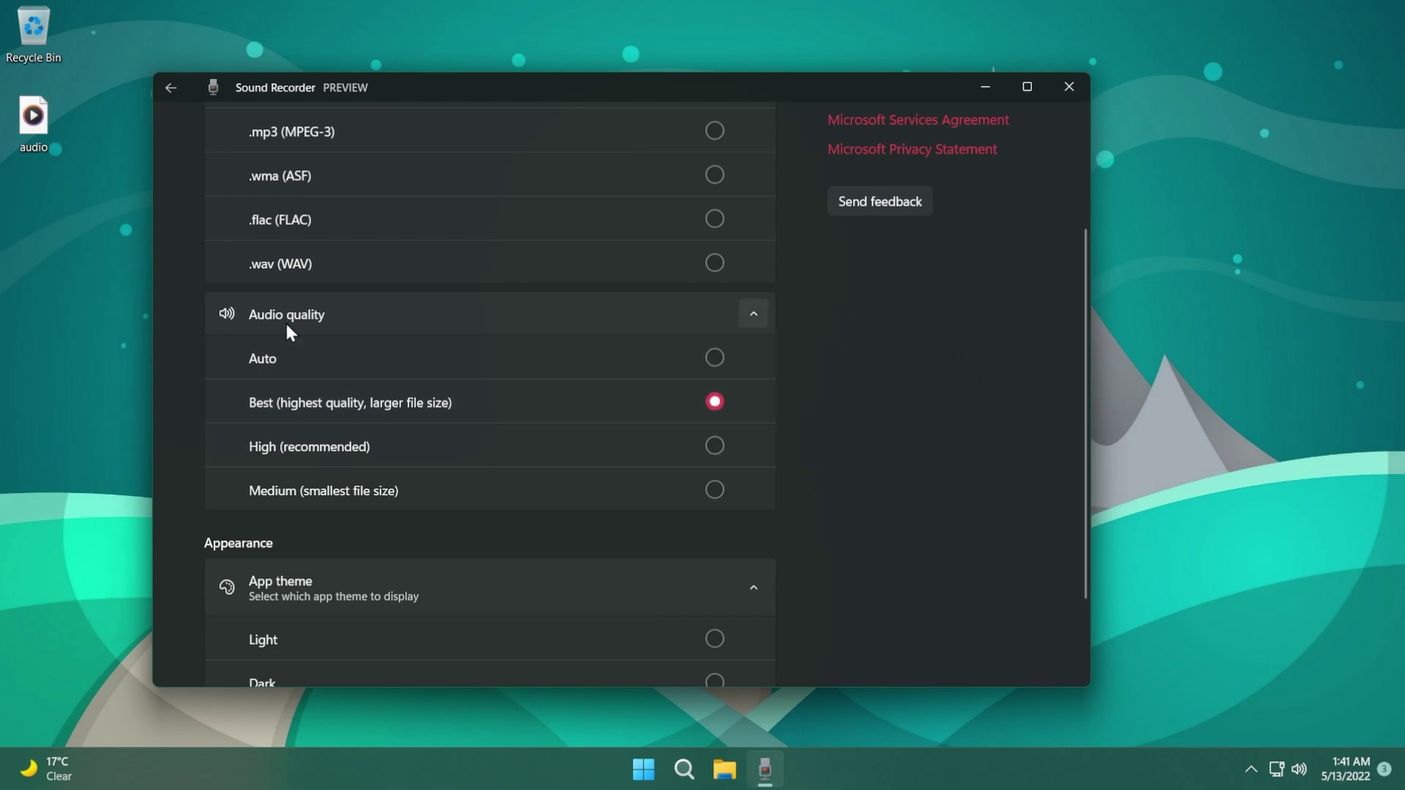
scroll(278, 357, down, 2)
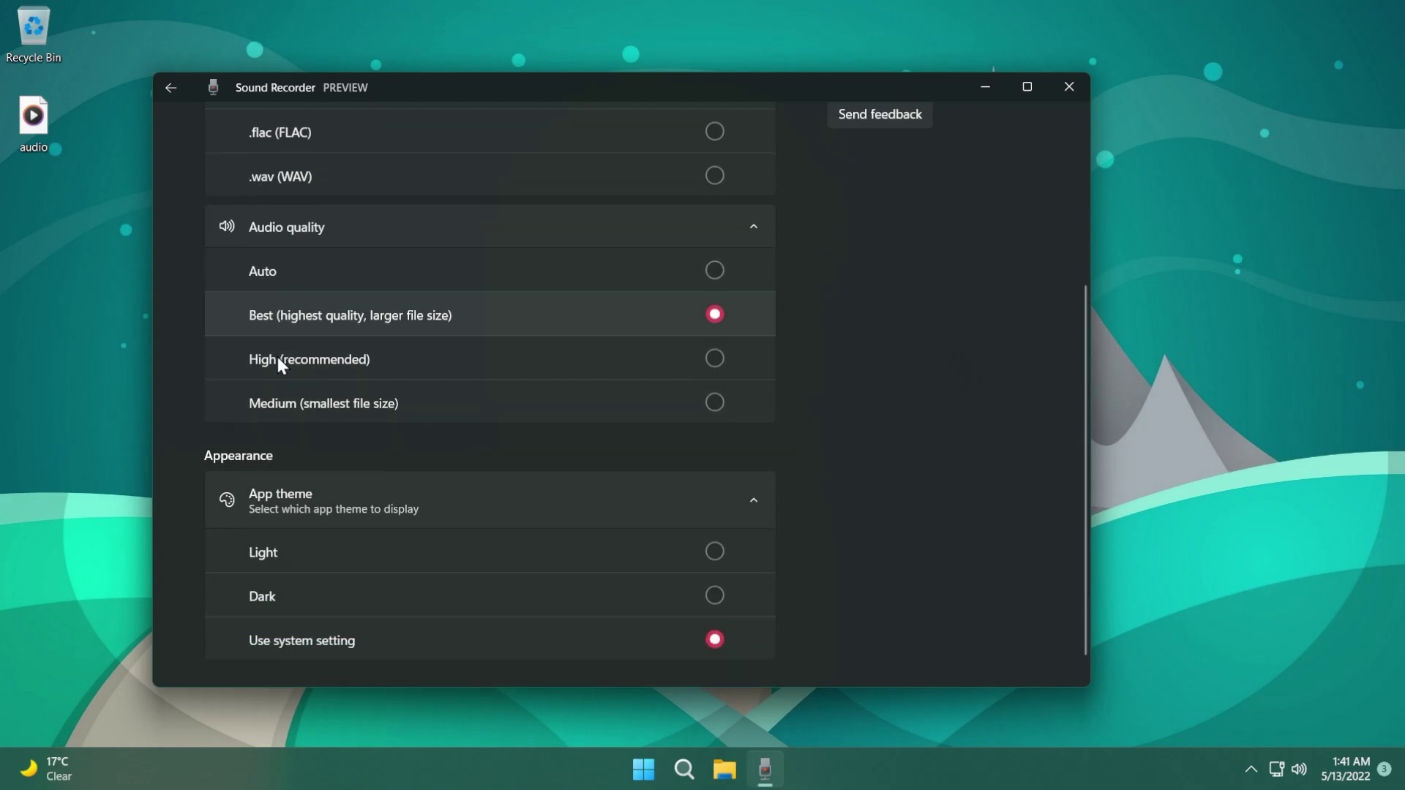
click(398, 534)
click(380, 575)
scroll(452, 552, up, 5)
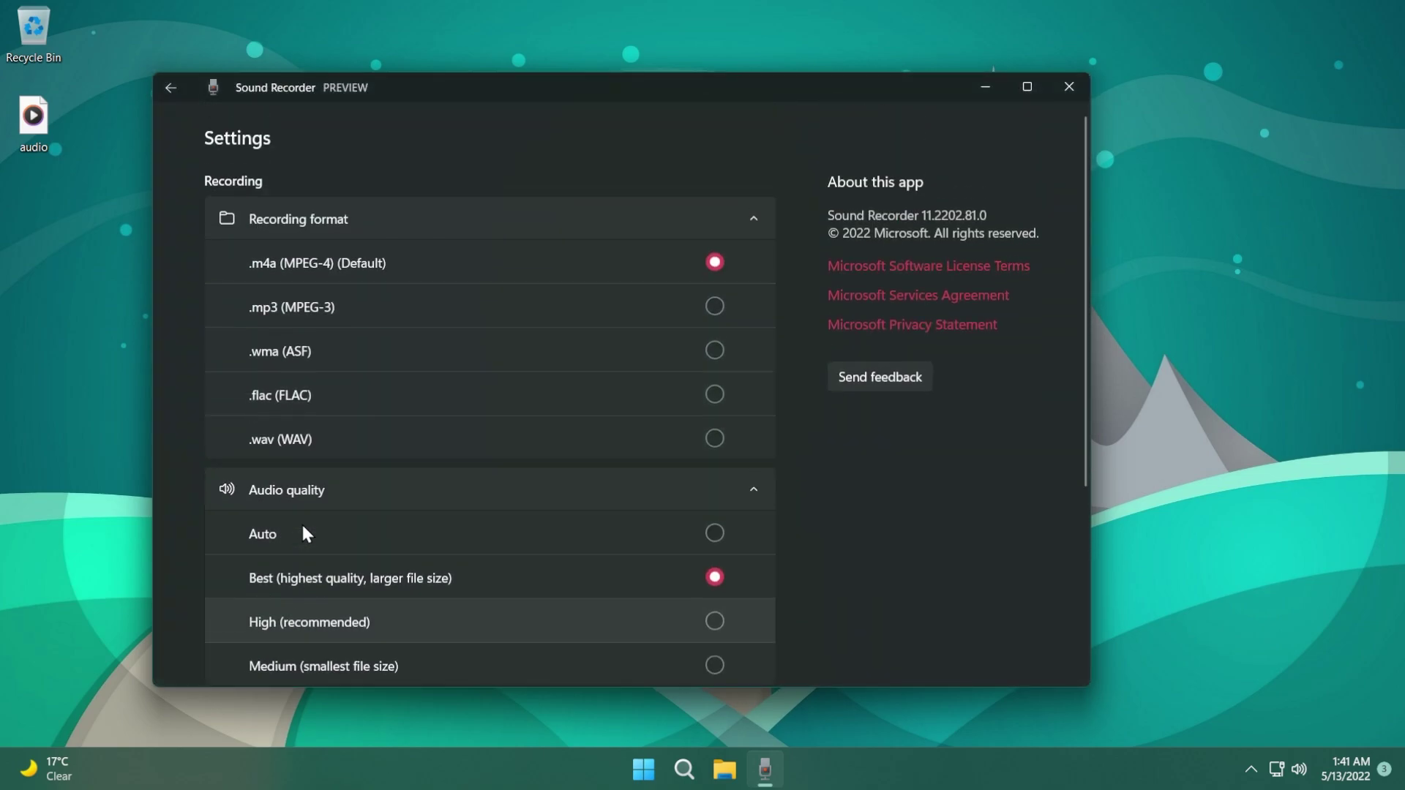
- Try recording, then turn on Sound Recorder's microphone access in Windows Settings and close it
click(171, 88)
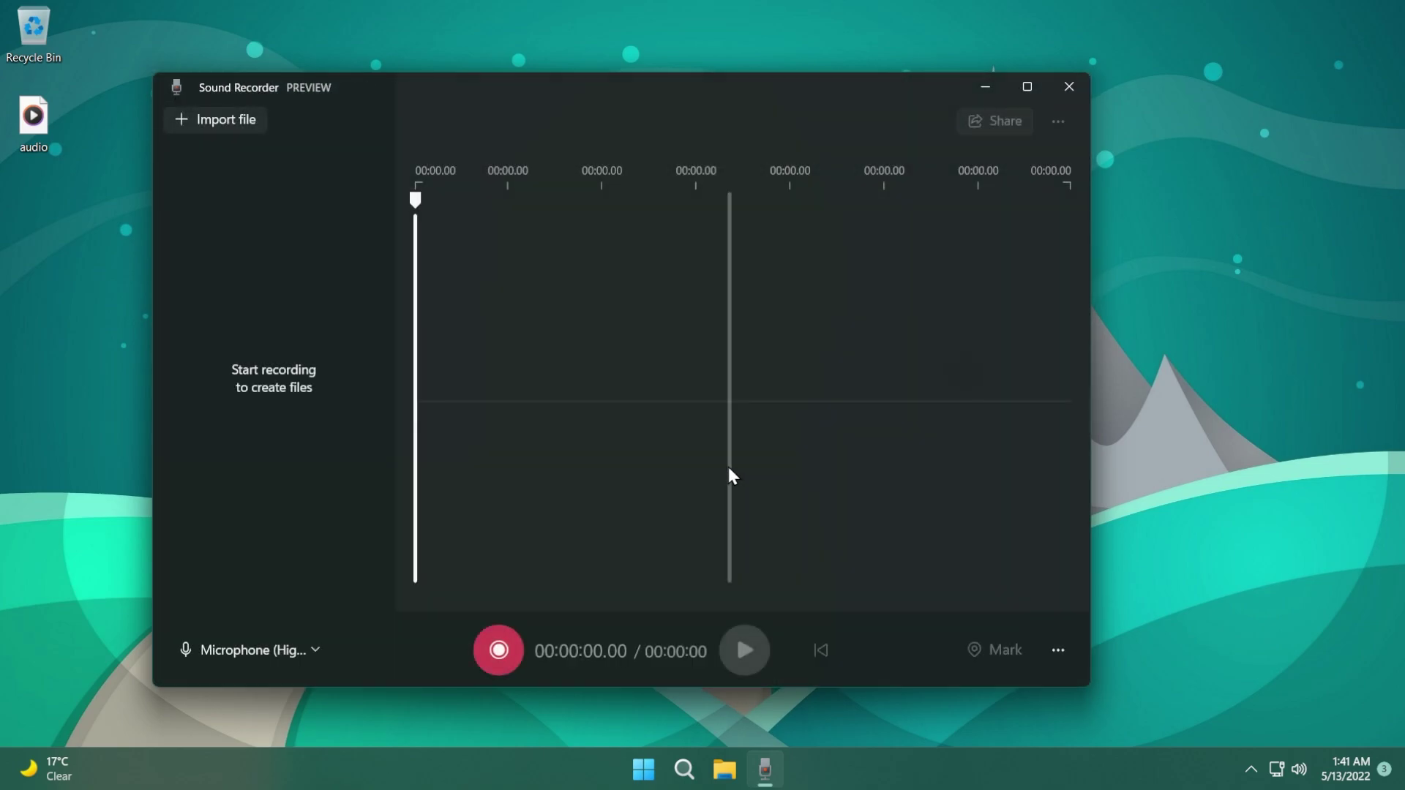
click(500, 650)
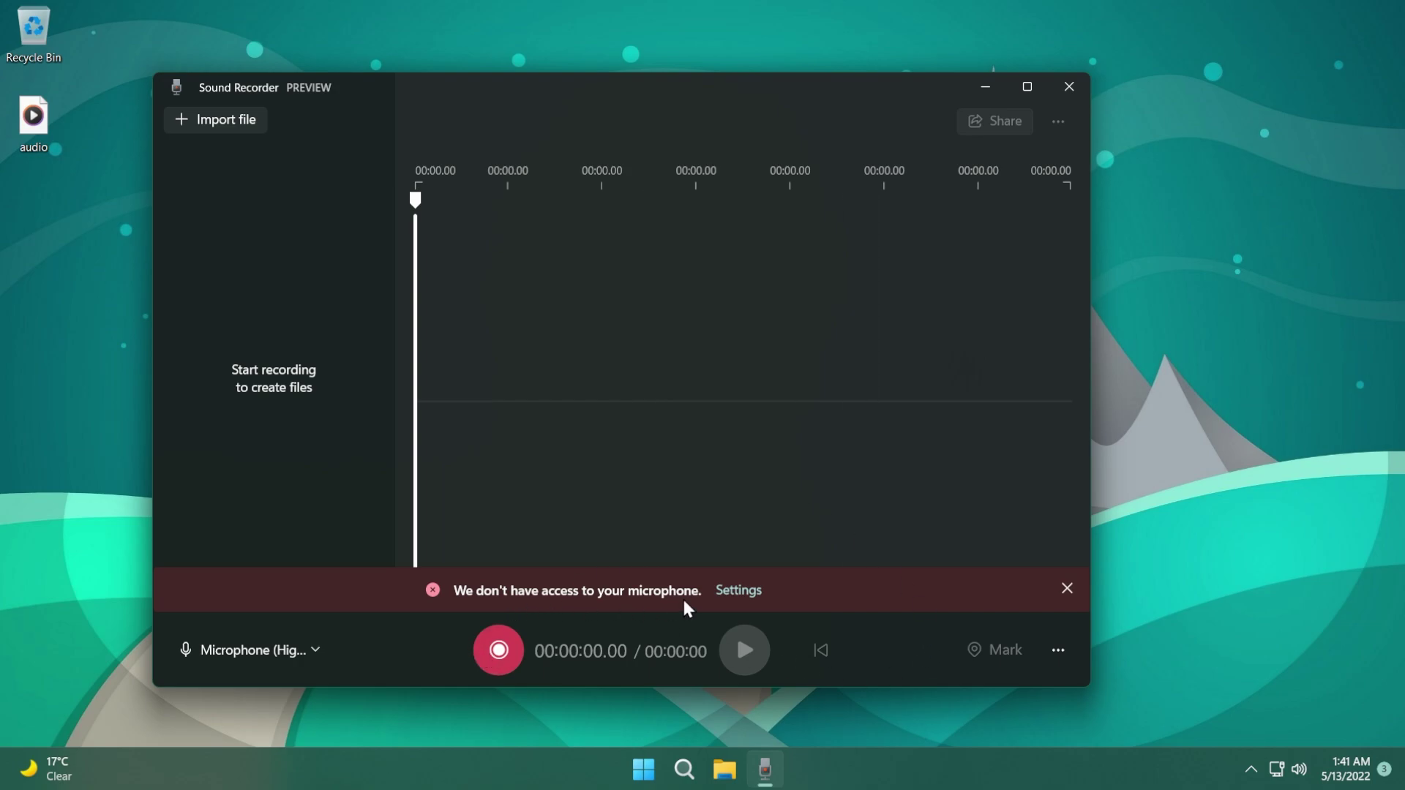
click(738, 591)
click(578, 433)
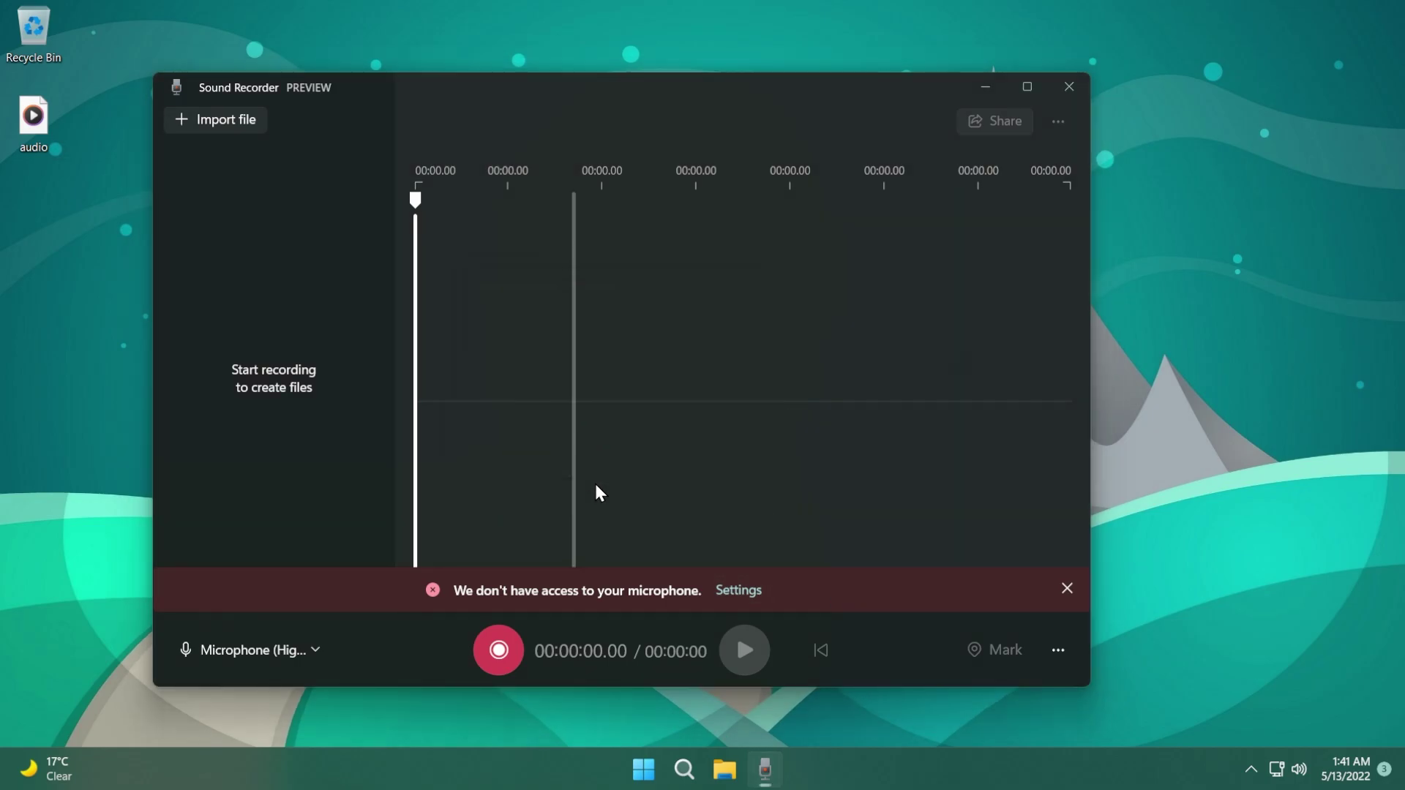
scroll(715, 415, down, 1)
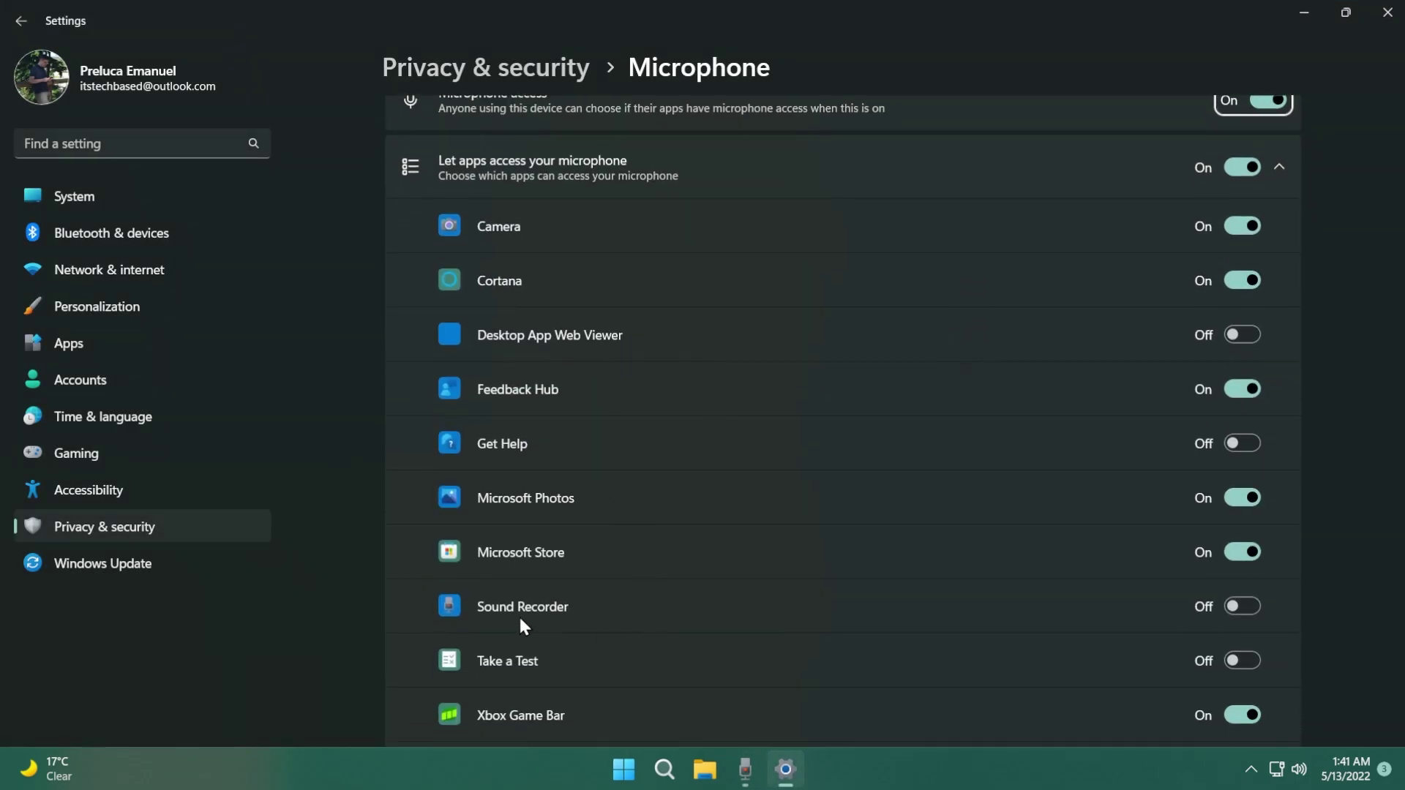
click(1240, 607)
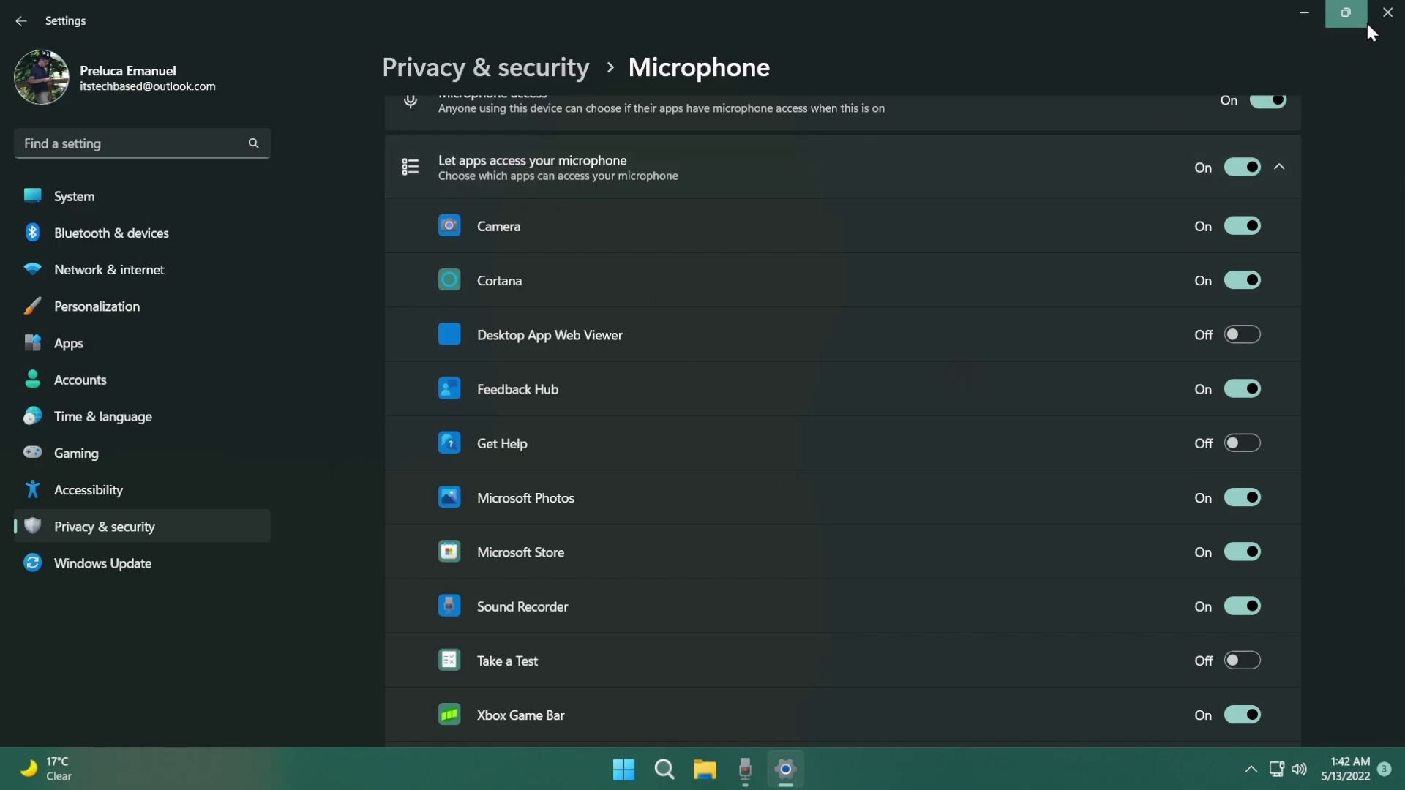
click(1387, 12)
- Record a clip with two markers and a pause, then stop to save it as Recording (2)
click(505, 655)
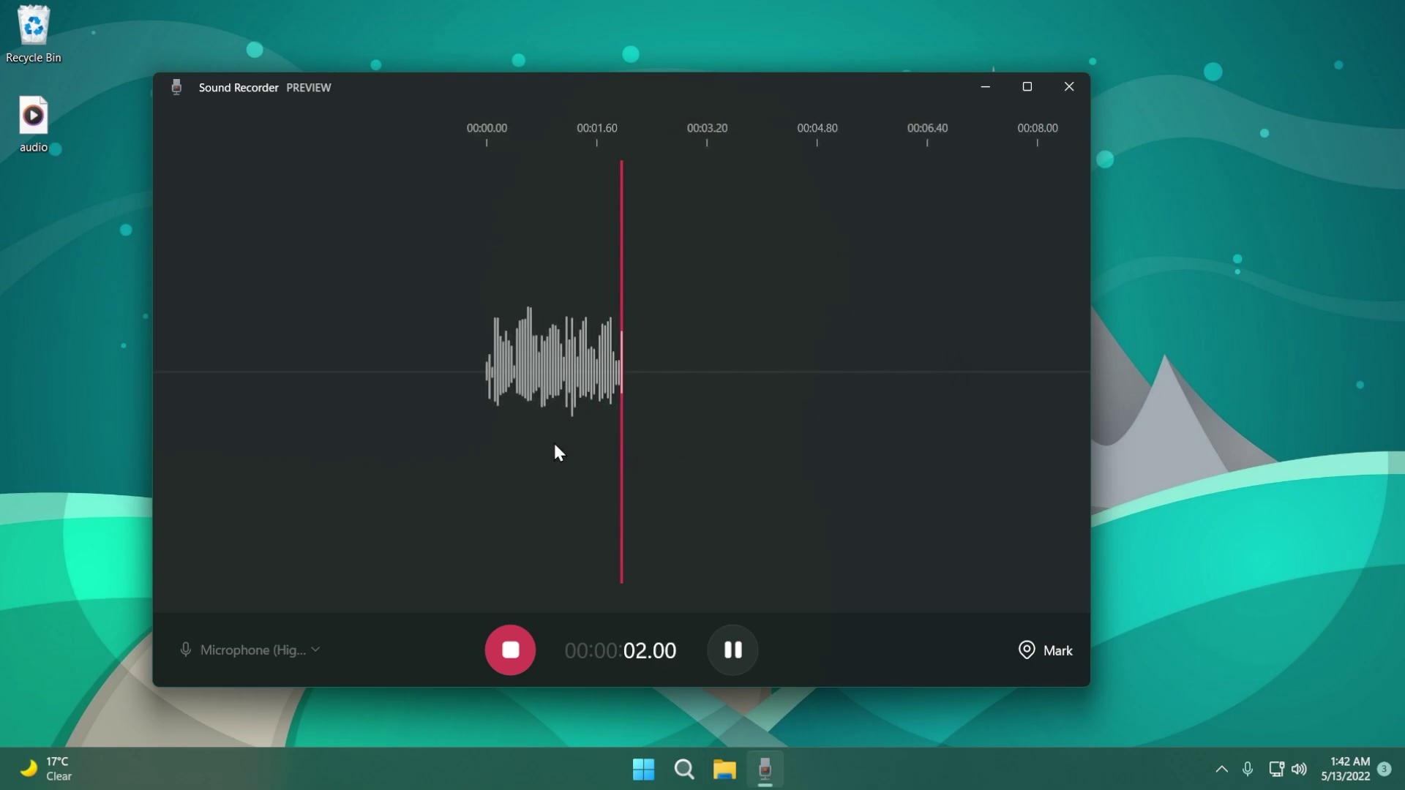
click(1027, 650)
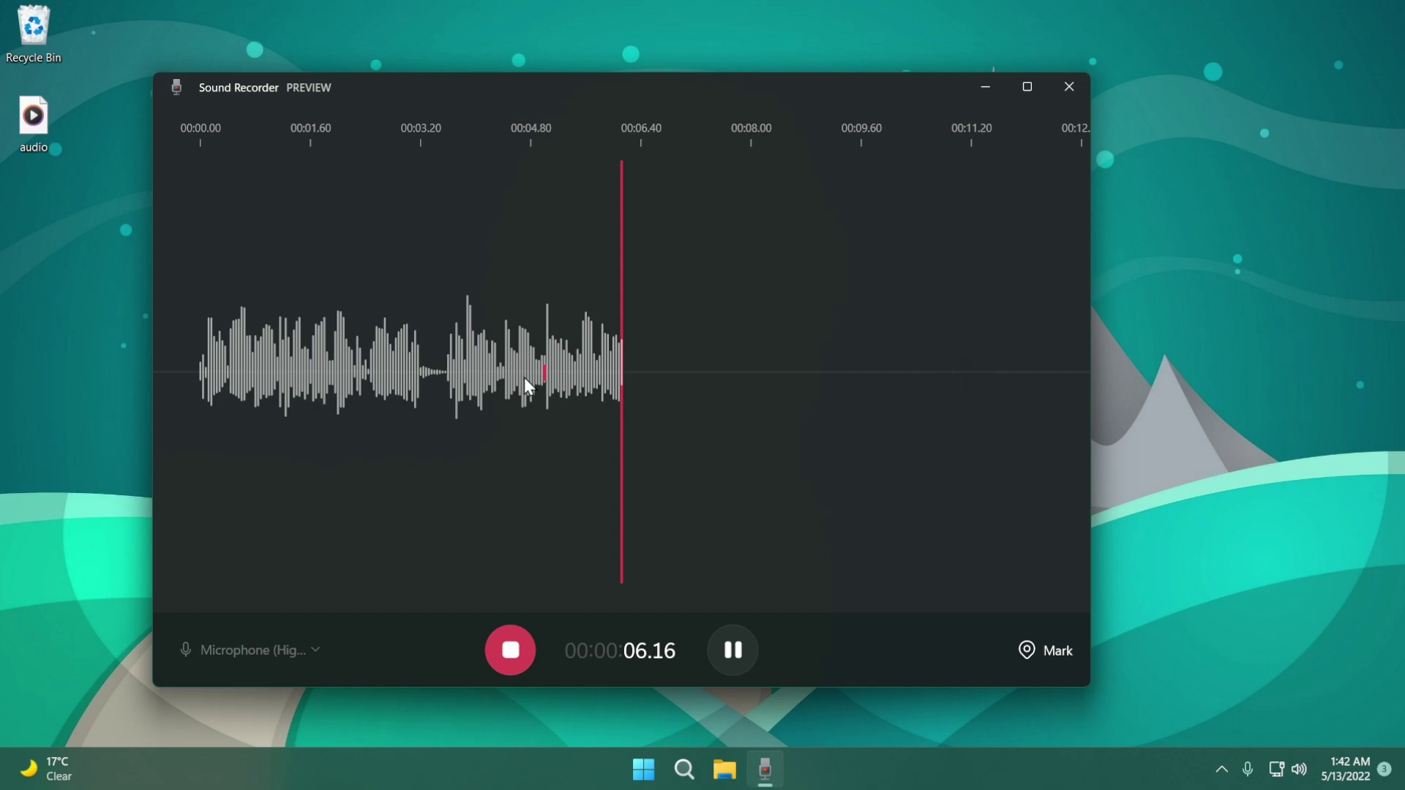
click(1046, 649)
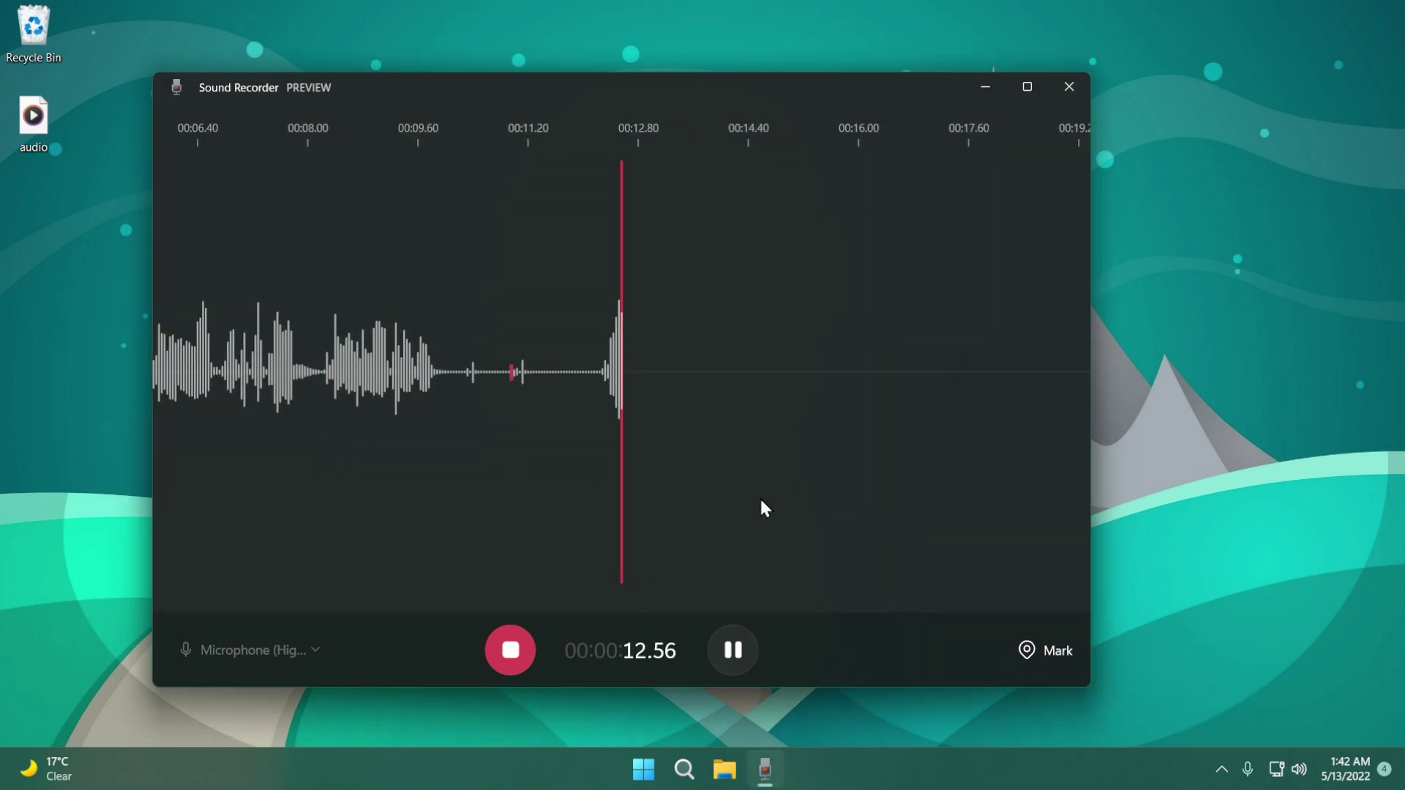
click(720, 651)
click(734, 659)
click(490, 649)
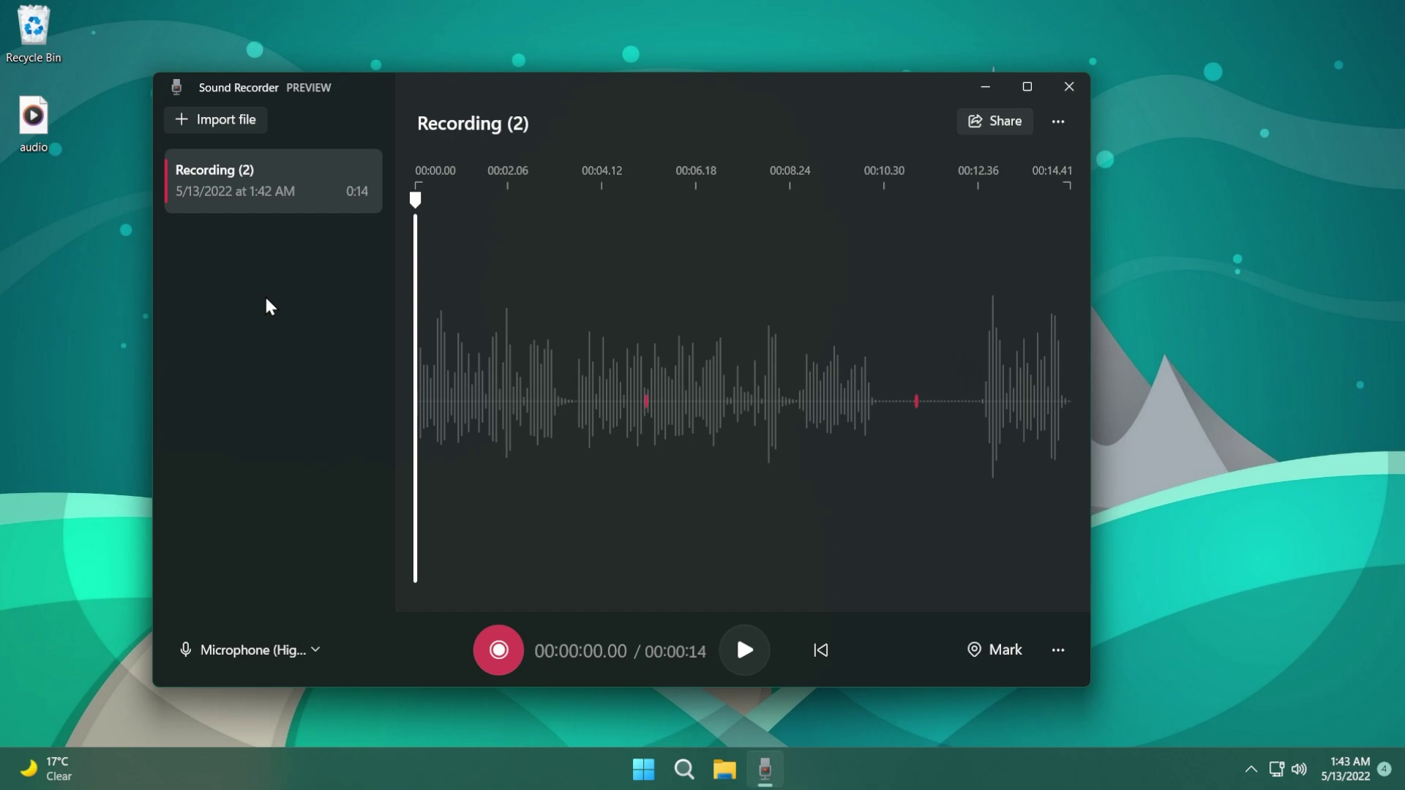
- Play Recording (2), set its playhead to 00:08.30 and bring up its share options
click(742, 652)
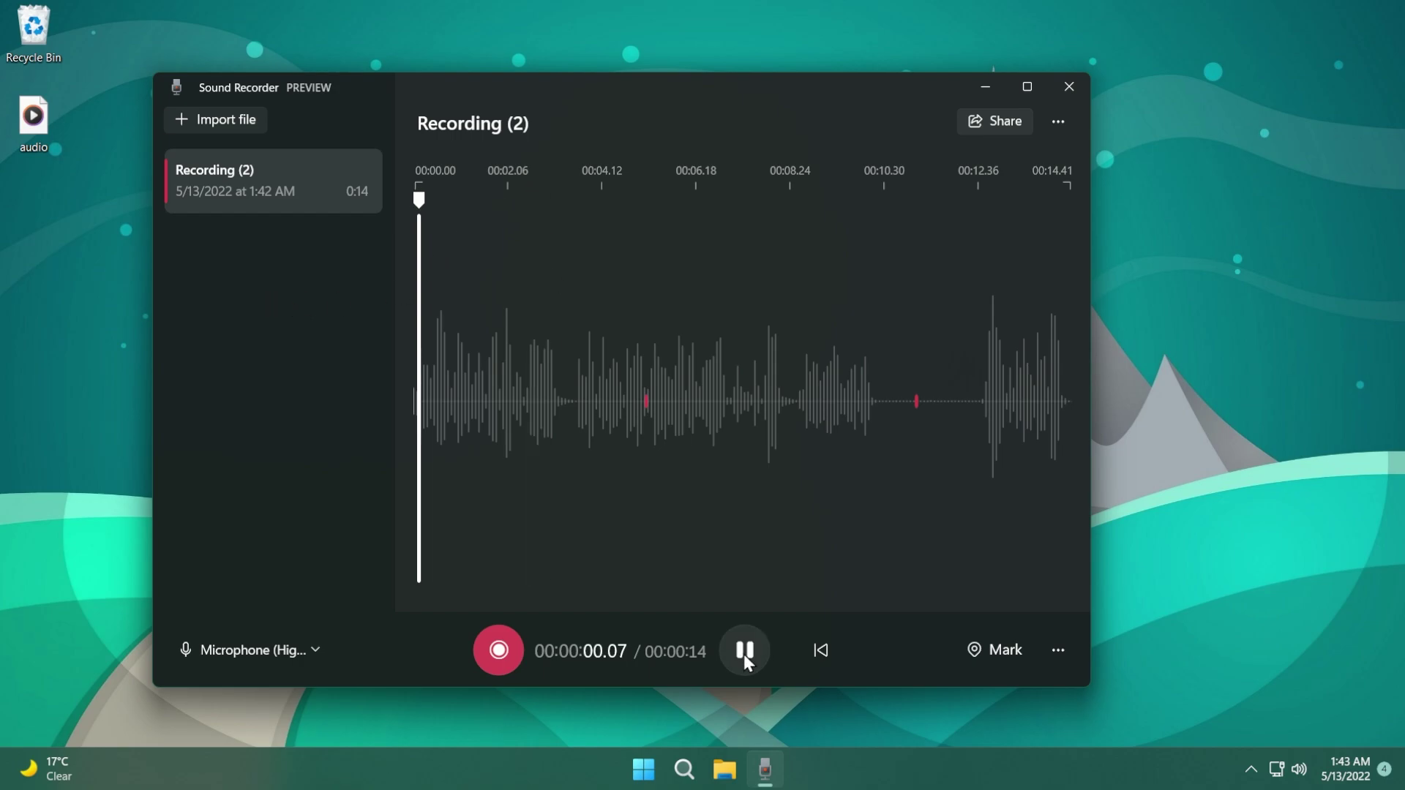
key(space)
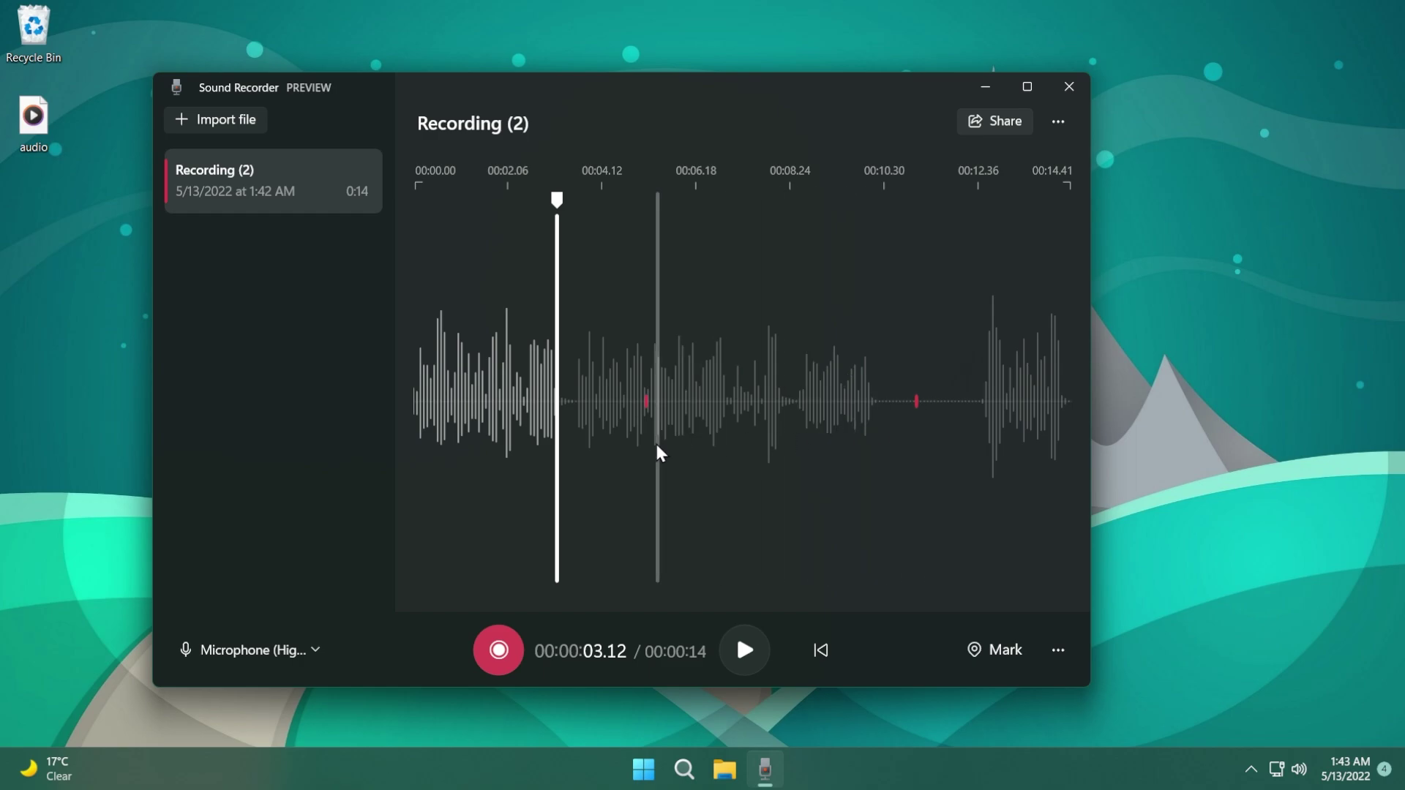
click(980, 476)
click(502, 464)
click(760, 475)
click(792, 505)
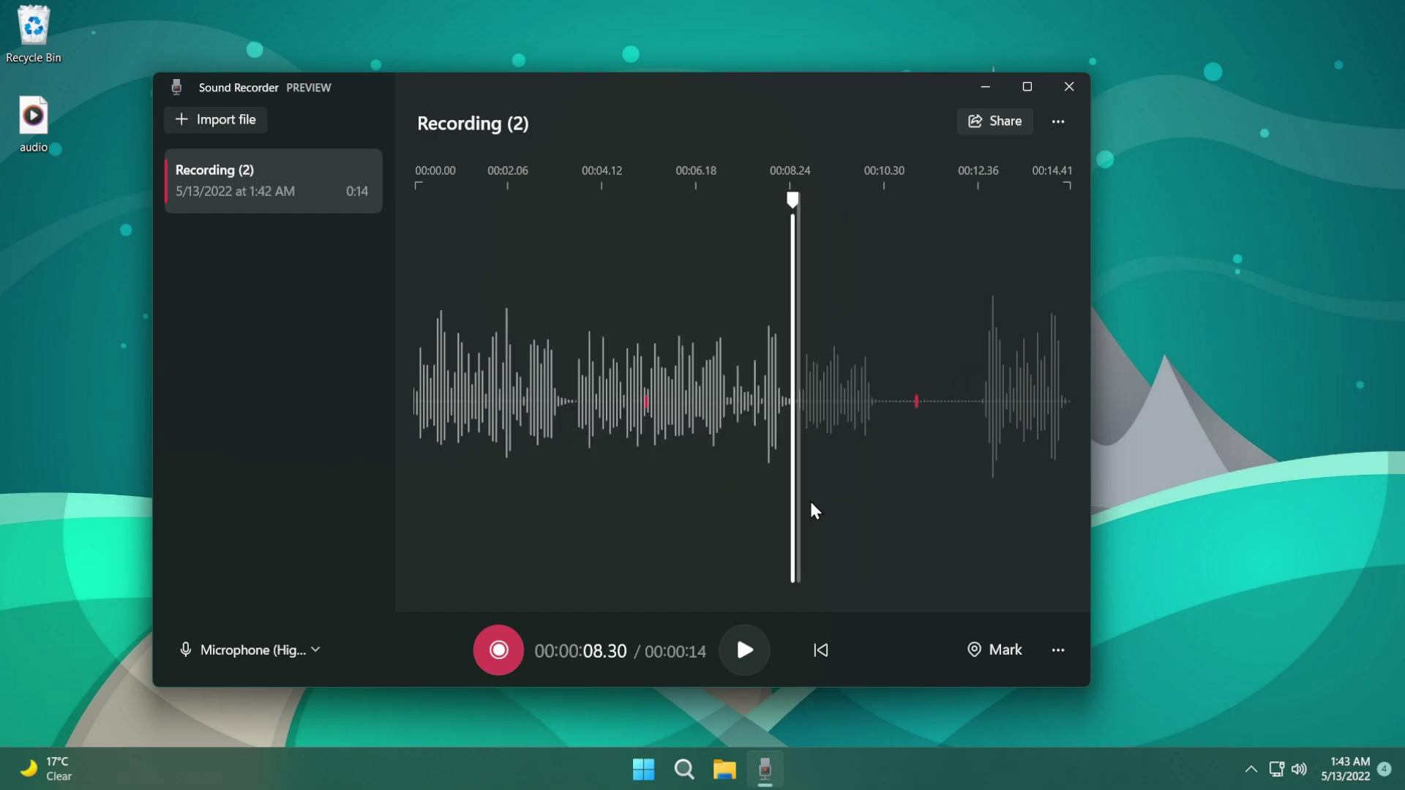
click(993, 123)
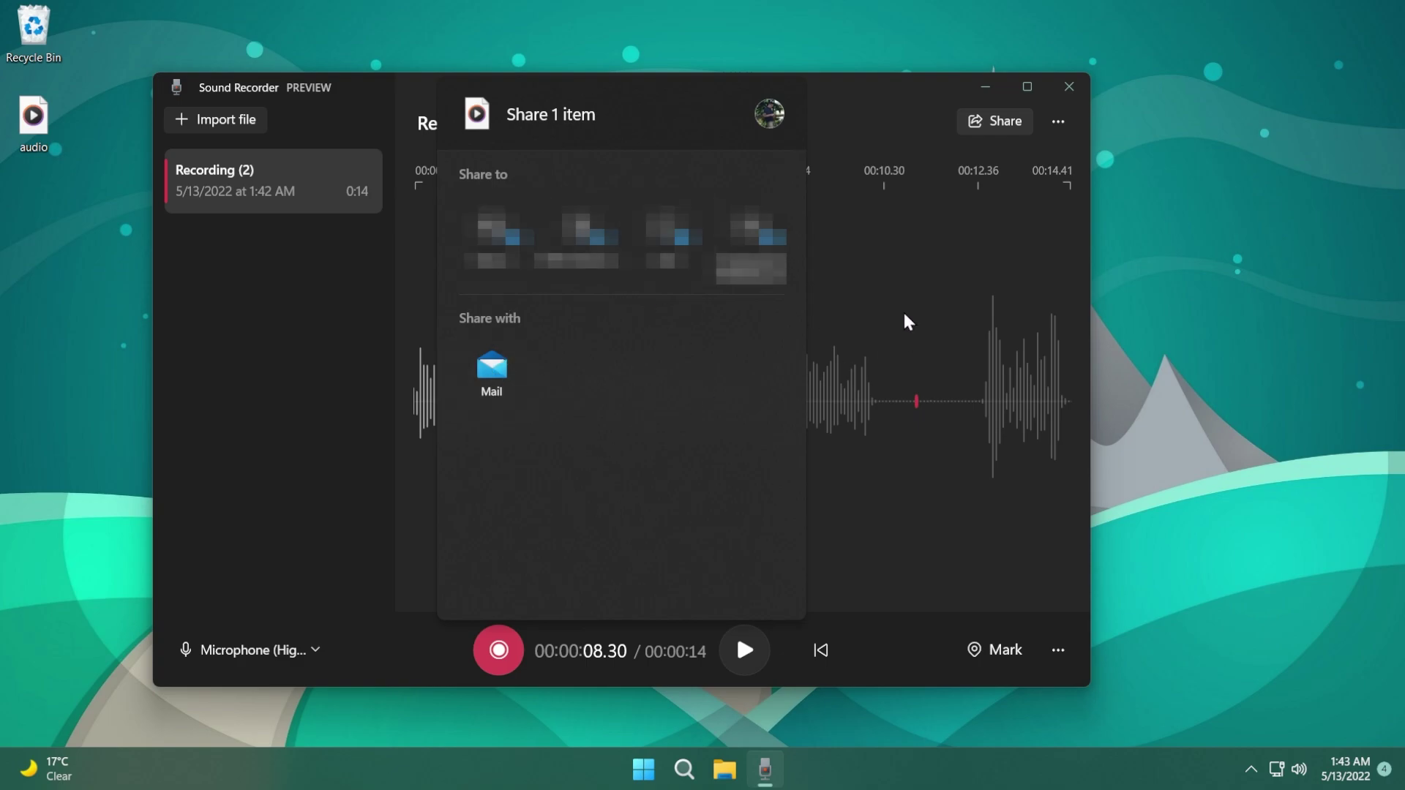
- Dismiss Share, reveal the recording in the Sound recordings folder, then close that folder
click(968, 299)
click(1058, 121)
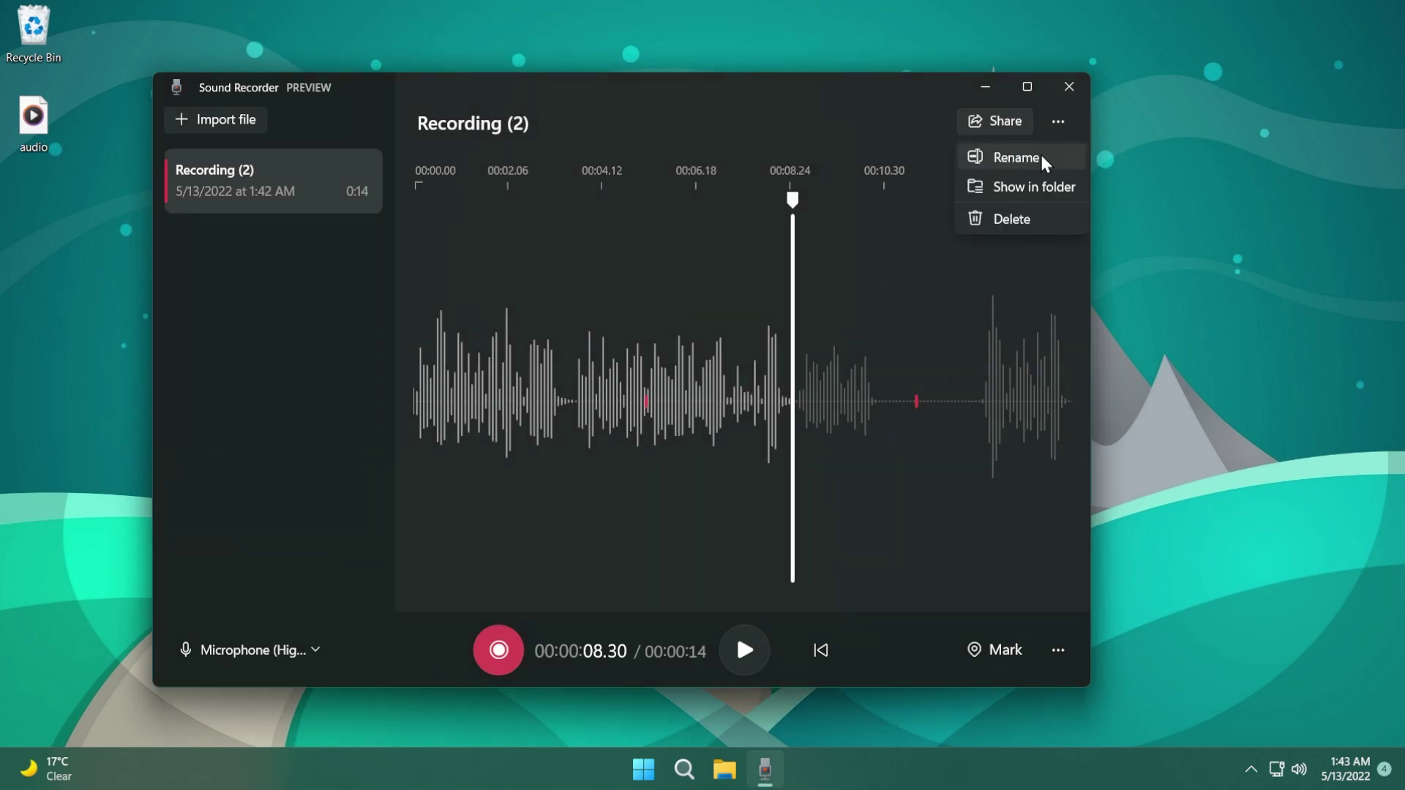
key(Escape)
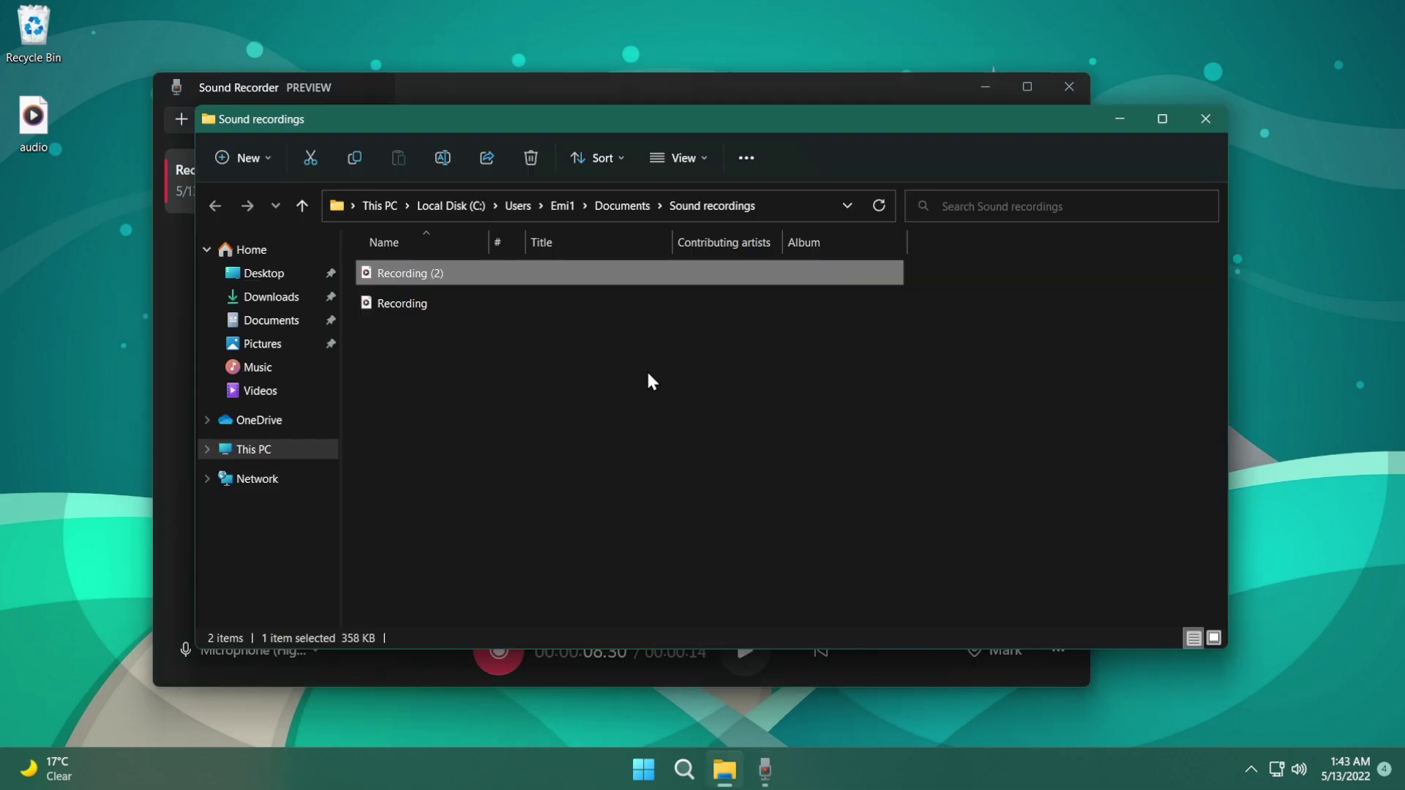
click(1205, 118)
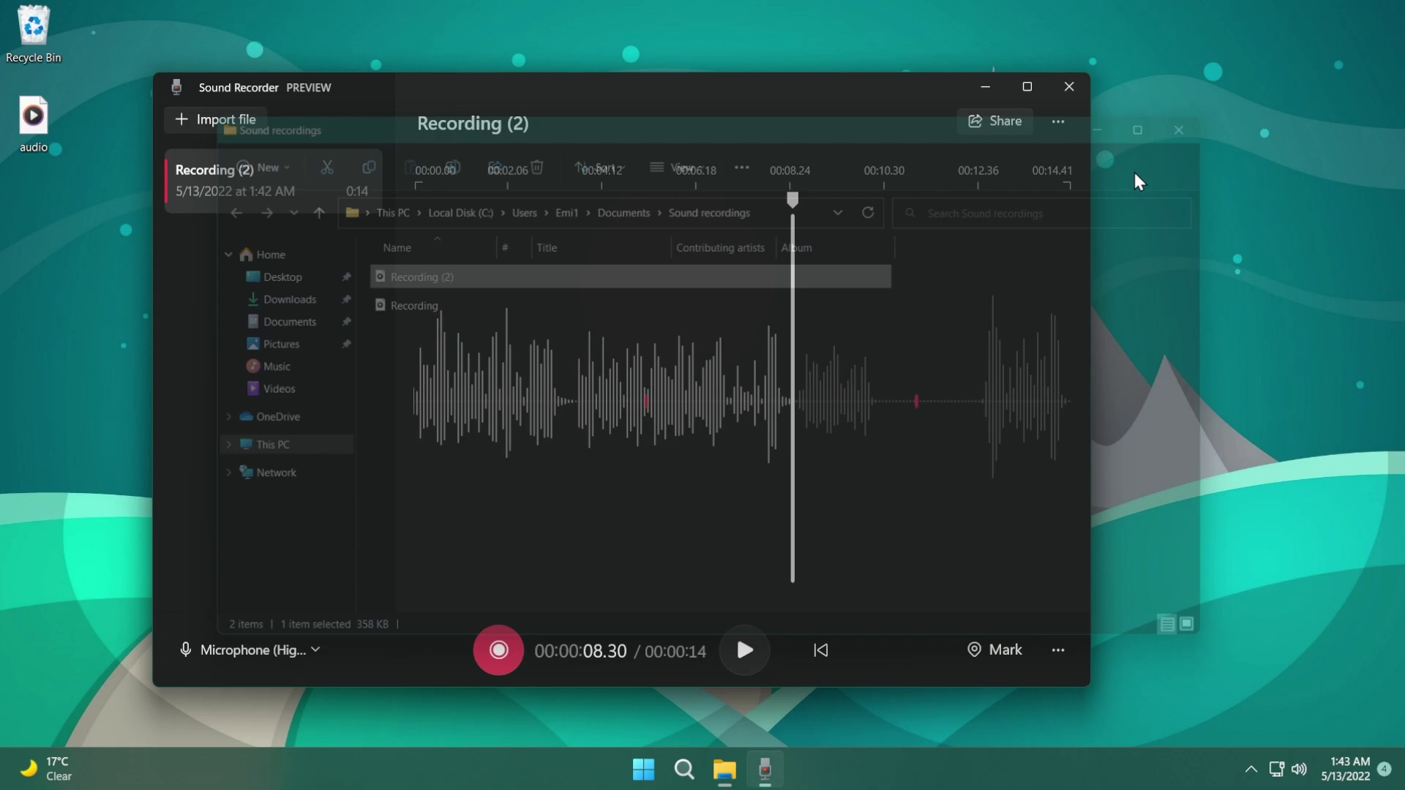
- Dismiss the playback error and delete the 'Recording' entry, confirming with OK
click(844, 468)
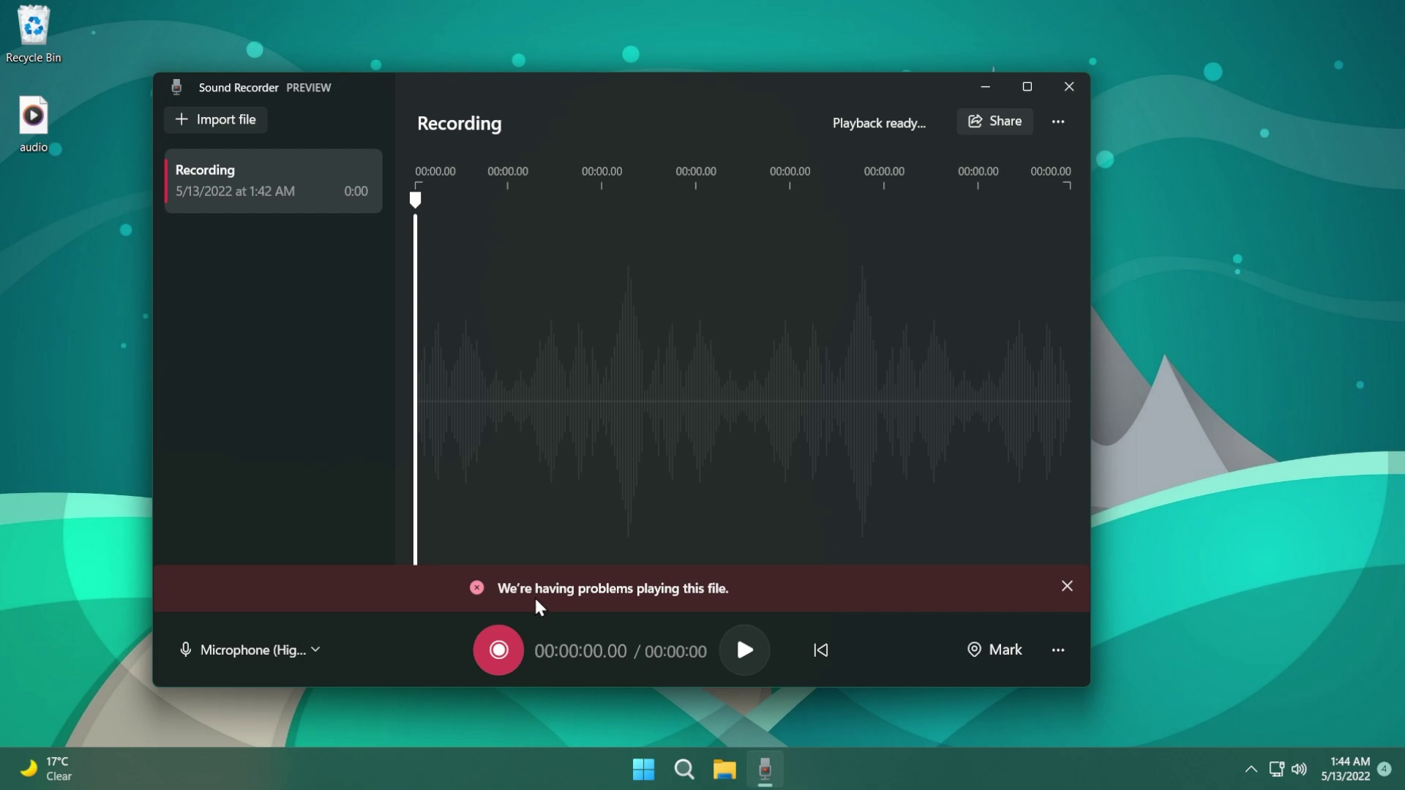
click(1067, 587)
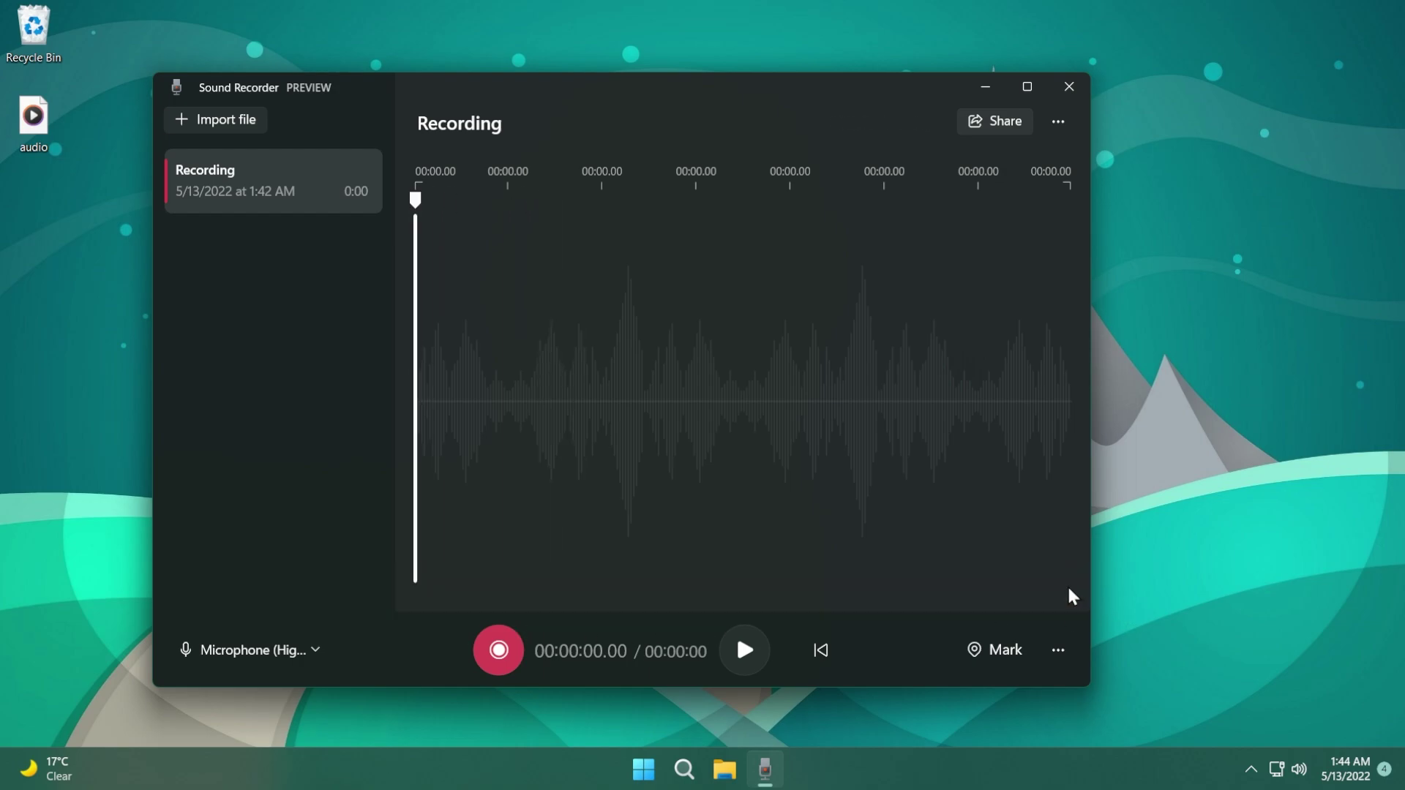
right_click(311, 185)
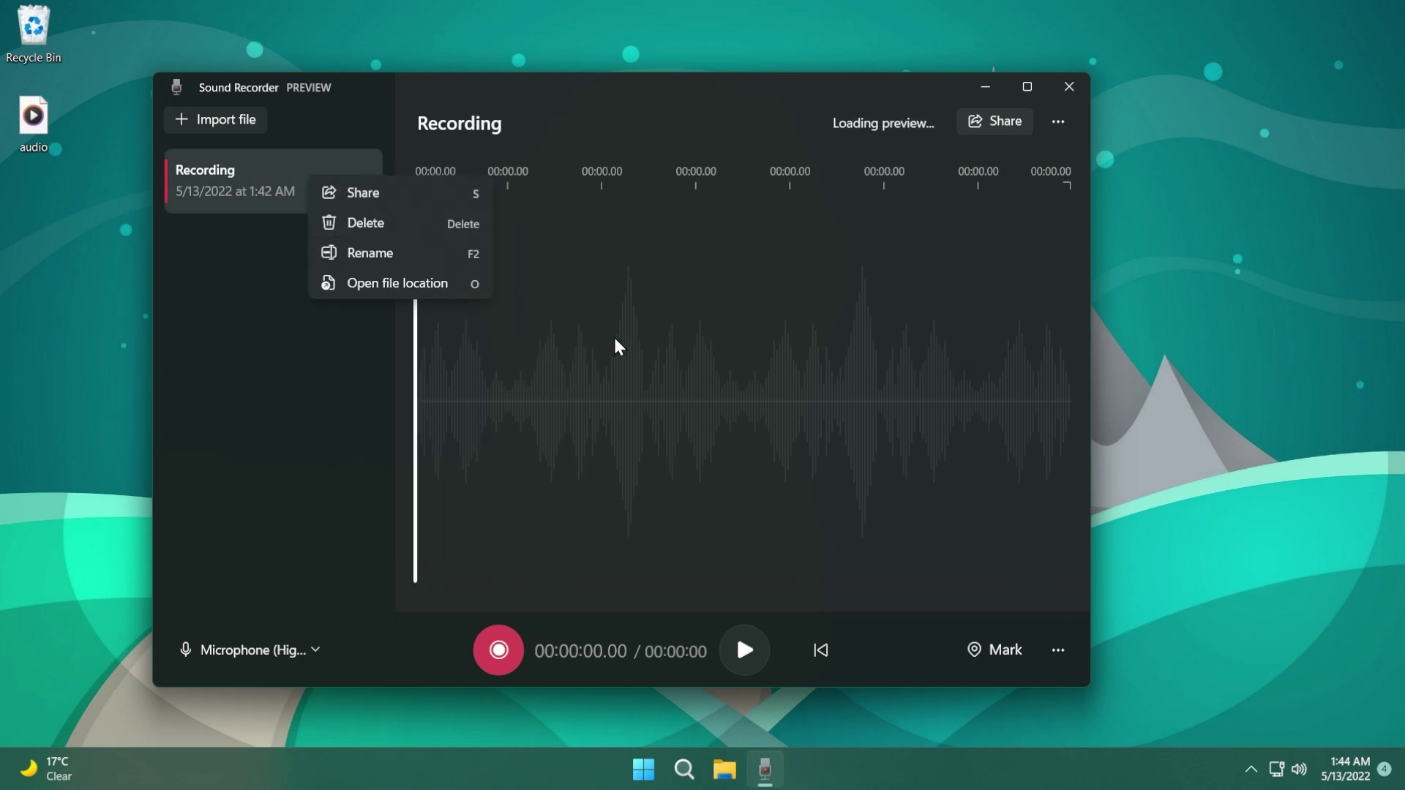
click(468, 223)
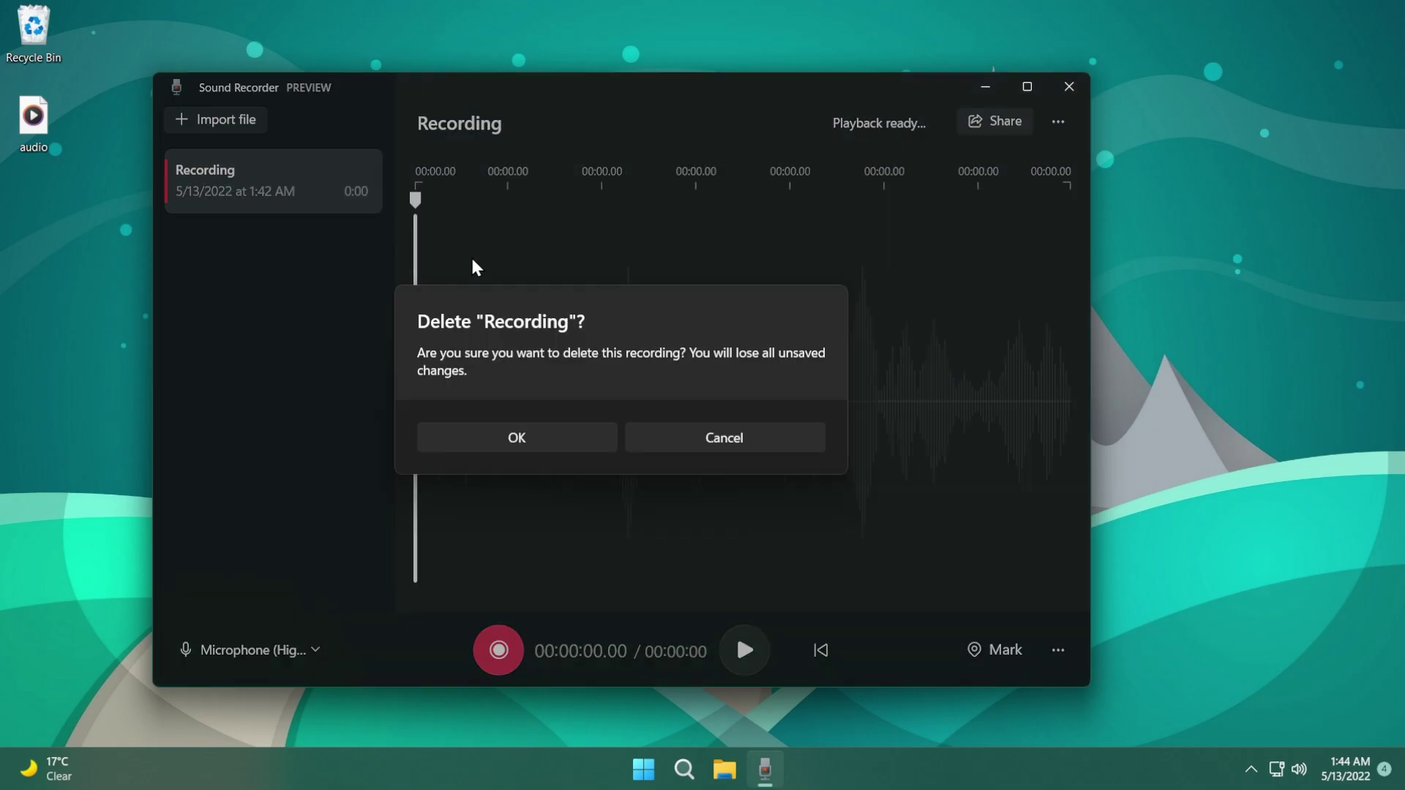
click(571, 443)
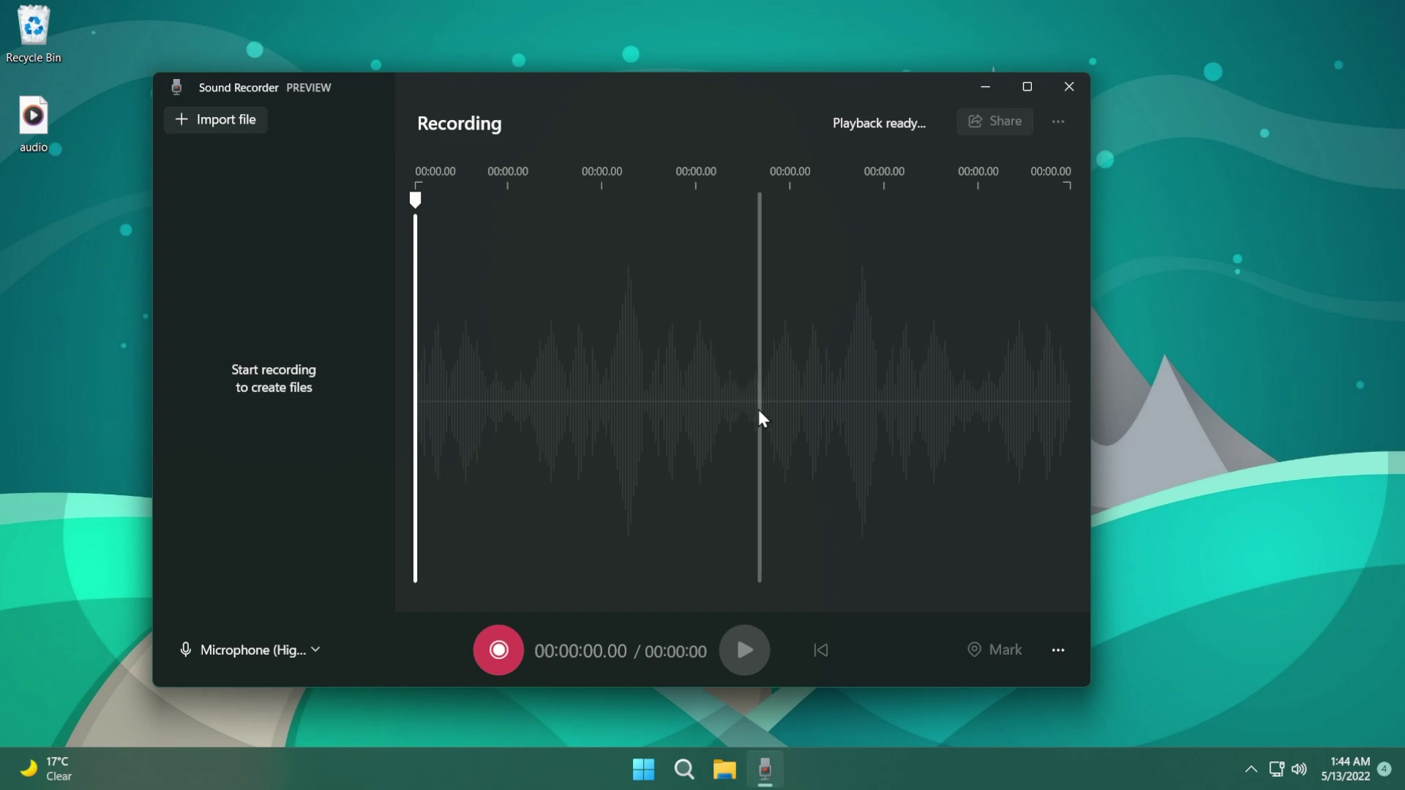
- Nudge the recorder window right and start a new recording with Ctrl+R
drag(594, 87, 625, 82)
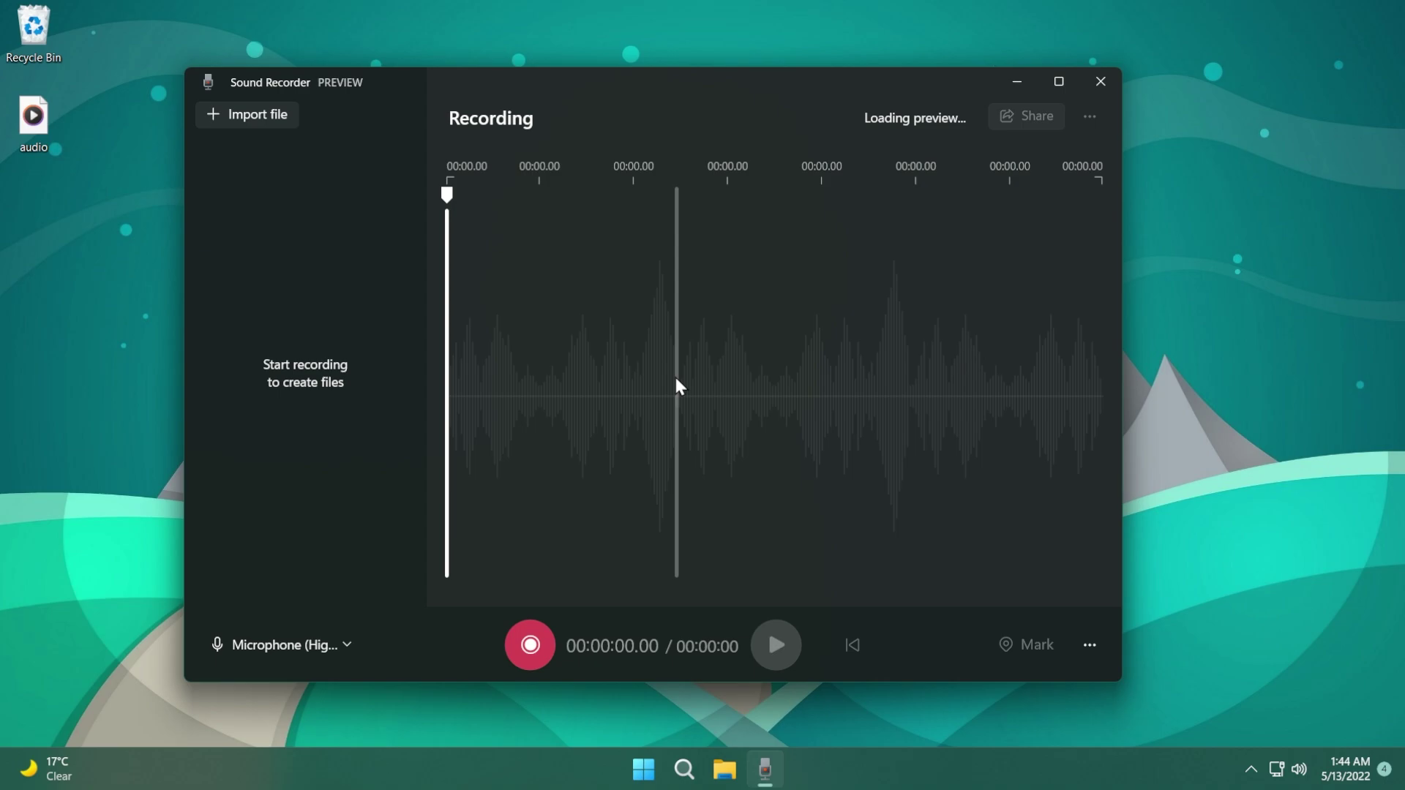
key(ctrl+r)
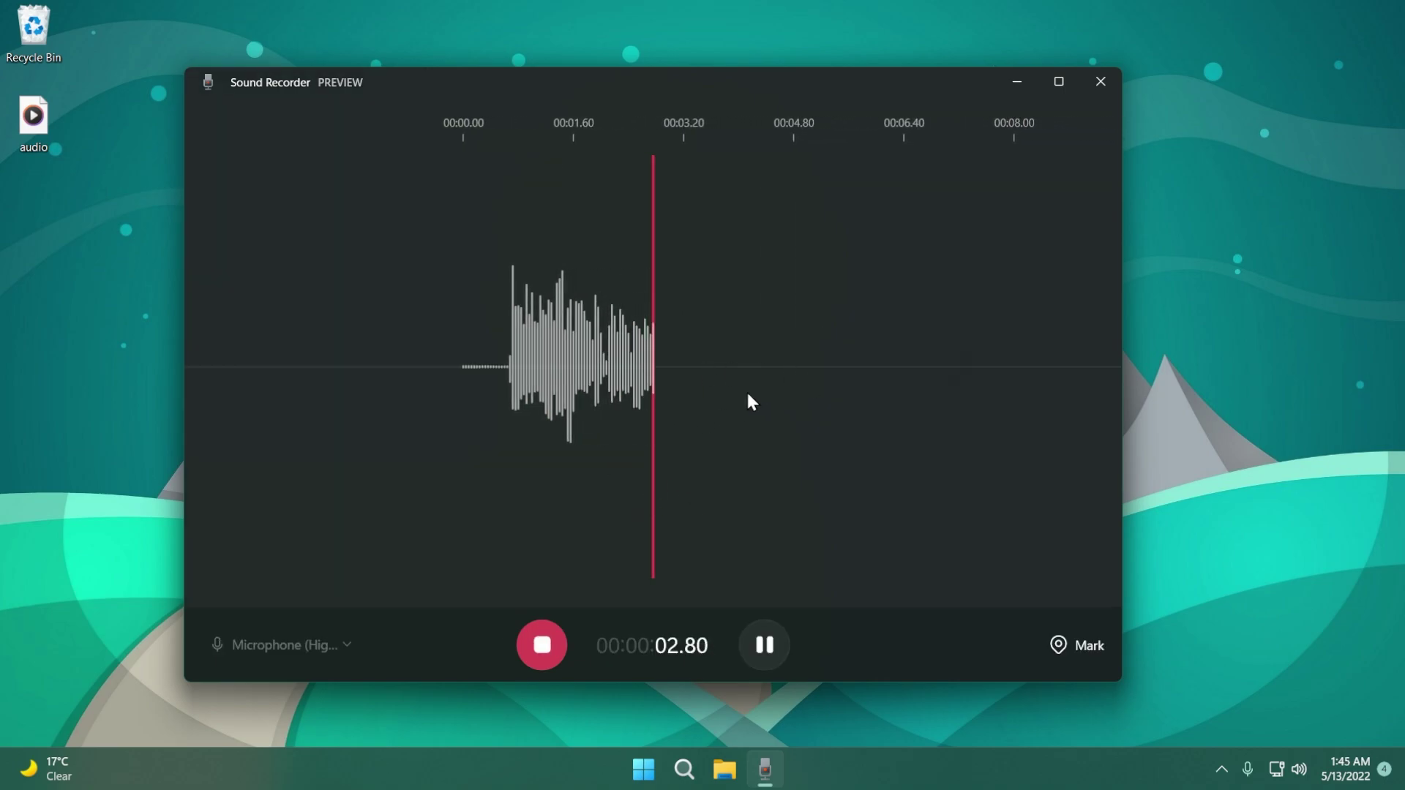
- Save the clip as Recording (5), play it at 4× speed, then pick a speed again
click(542, 644)
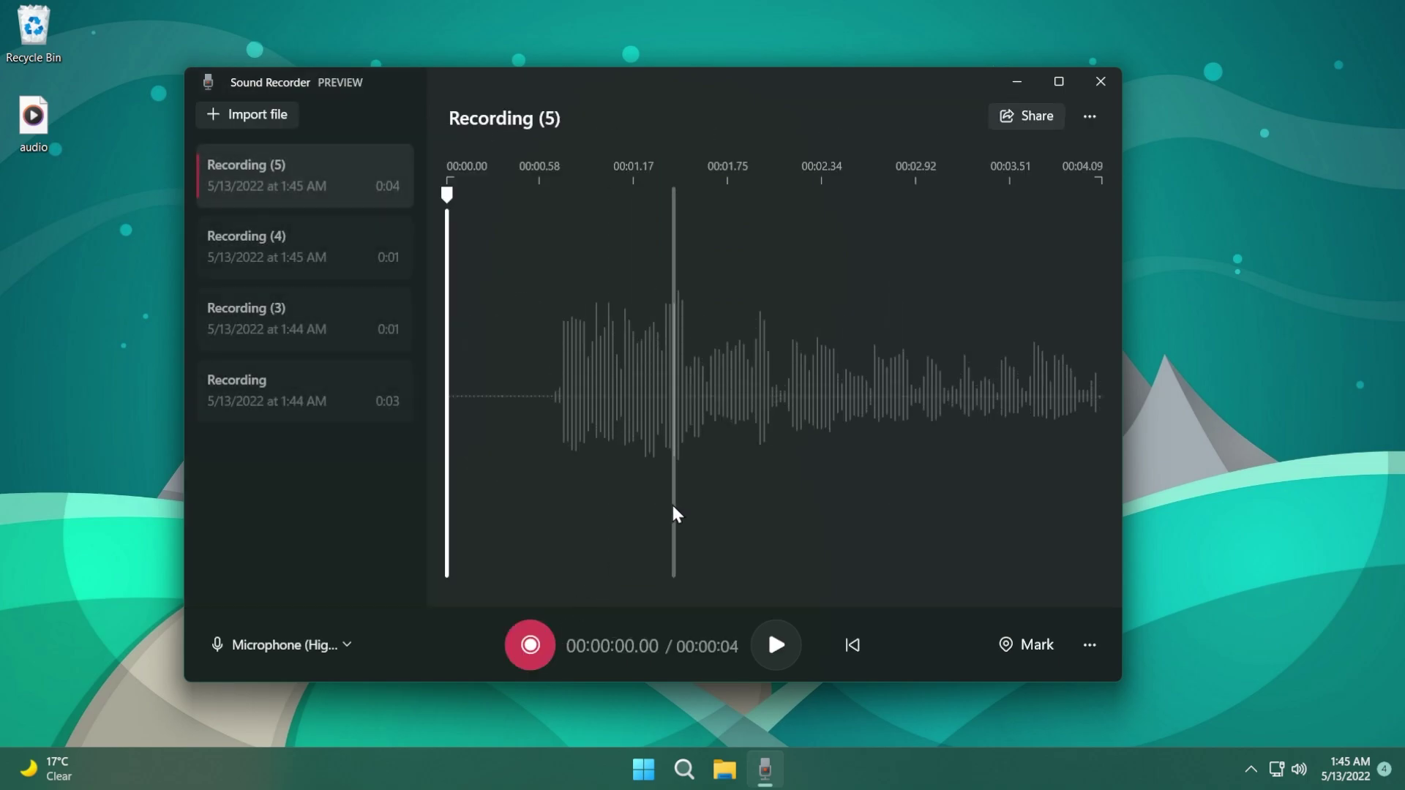
click(1089, 644)
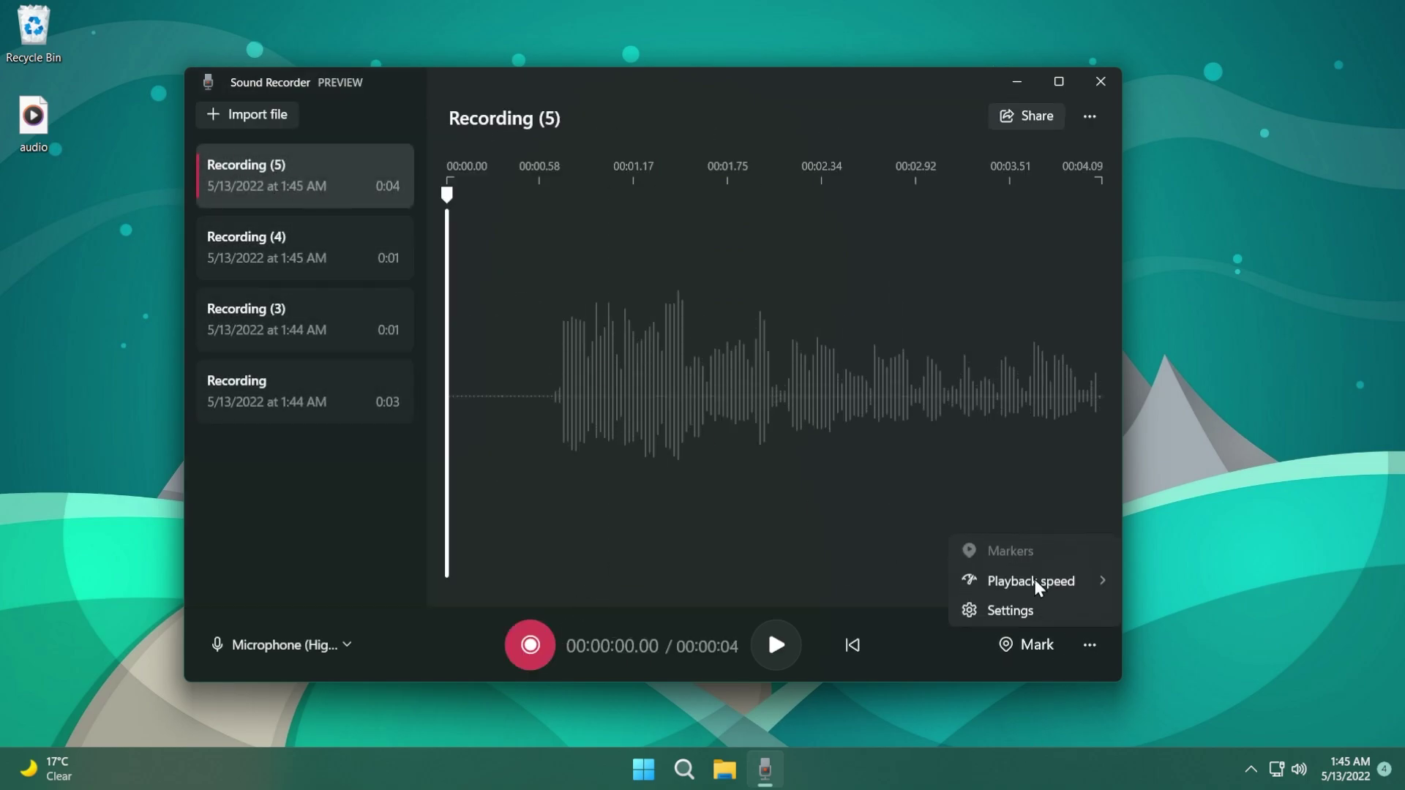
mouse_move(1028, 582)
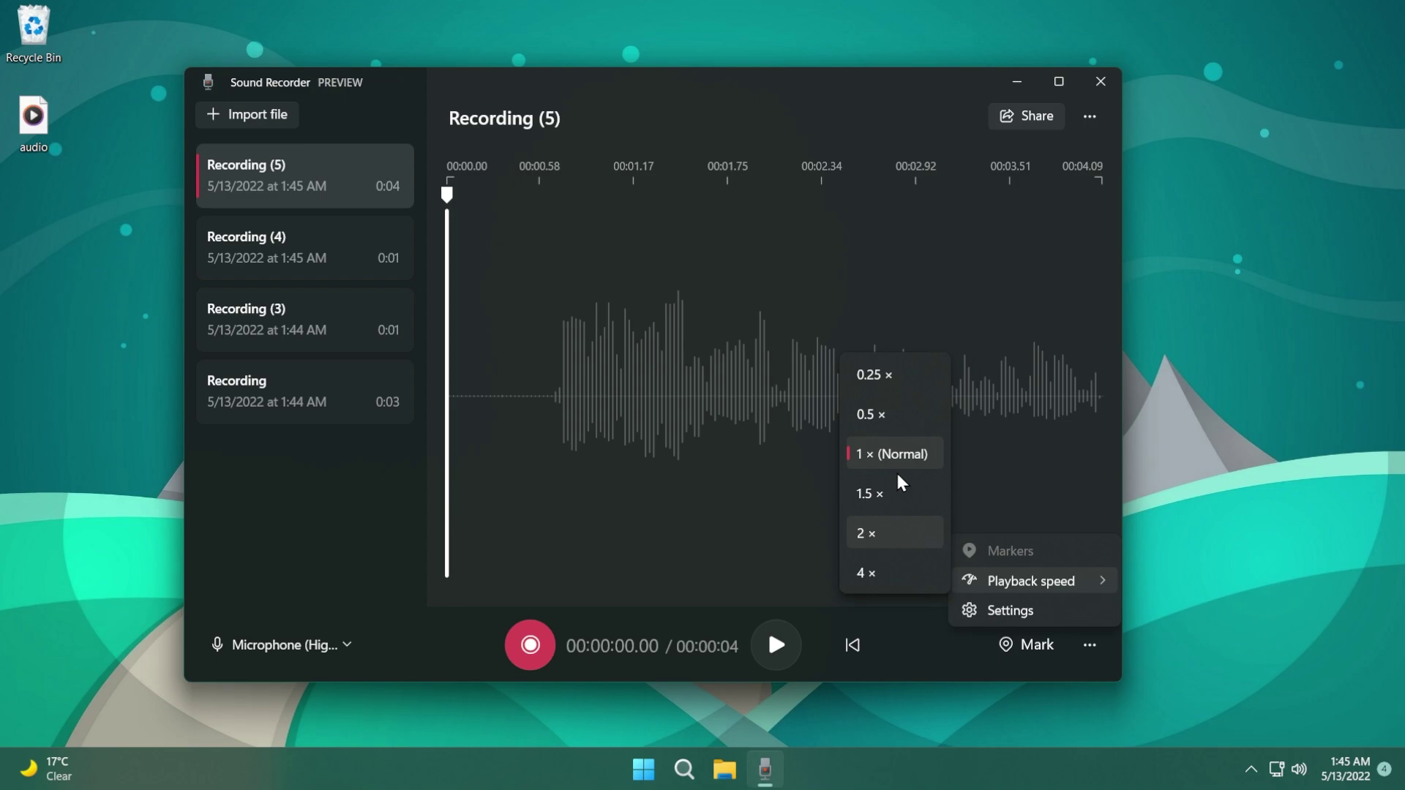
click(891, 582)
click(786, 645)
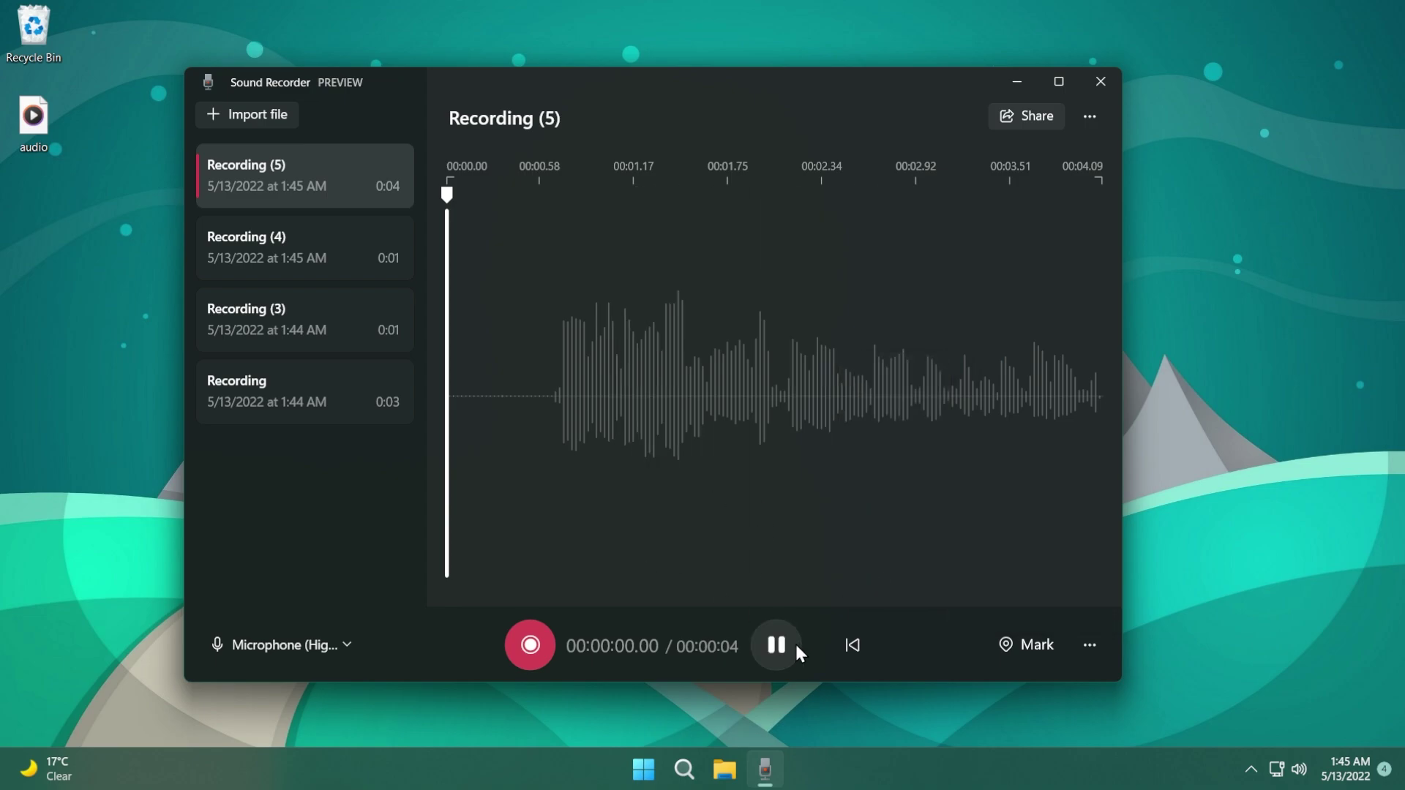
click(1089, 645)
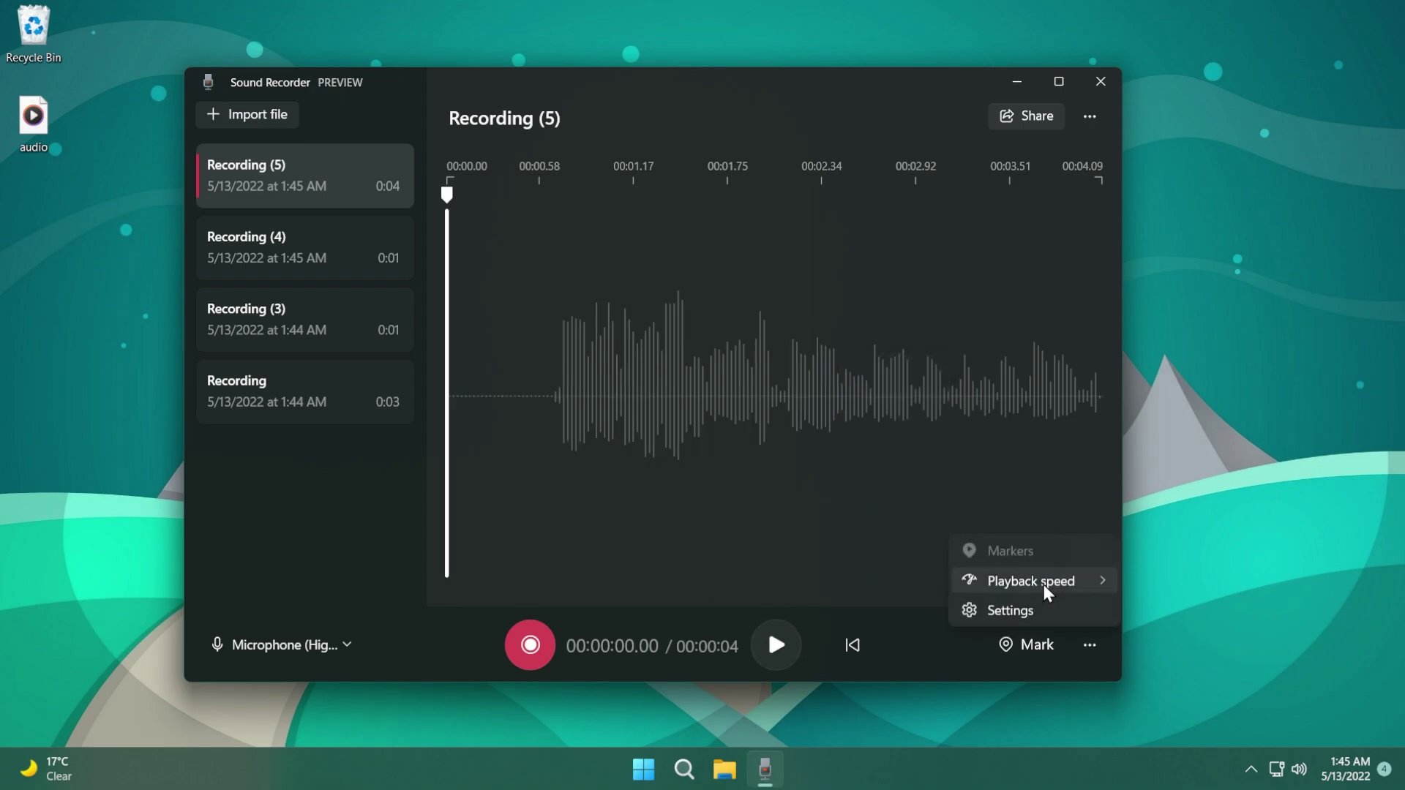
mouse_move(1044, 586)
click(910, 465)
- Replace the name Recording (5) with 'Sound recording' from the clip's options menu
click(1089, 644)
click(1089, 116)
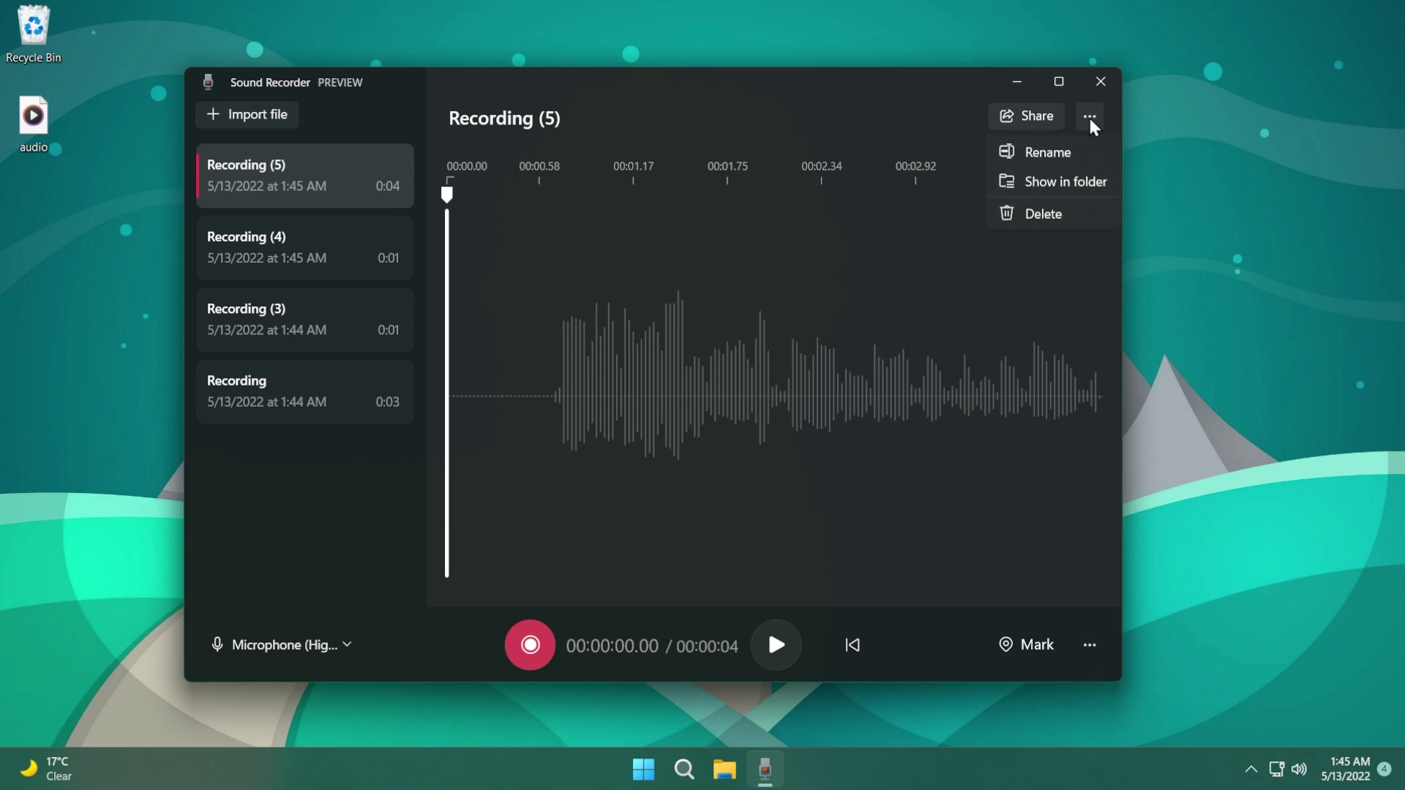
click(1069, 160)
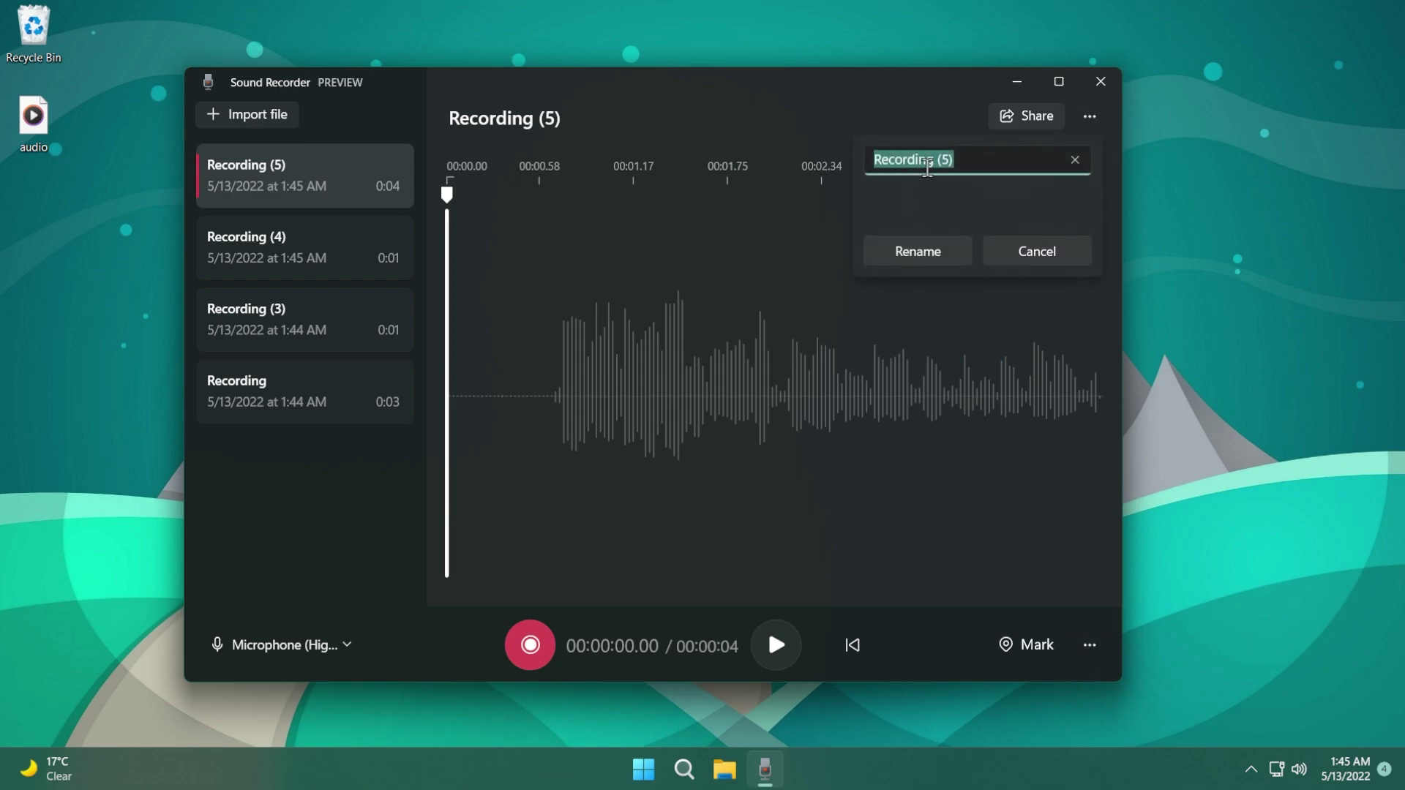
click(989, 160)
key(ctrl+a)
text(Sou)
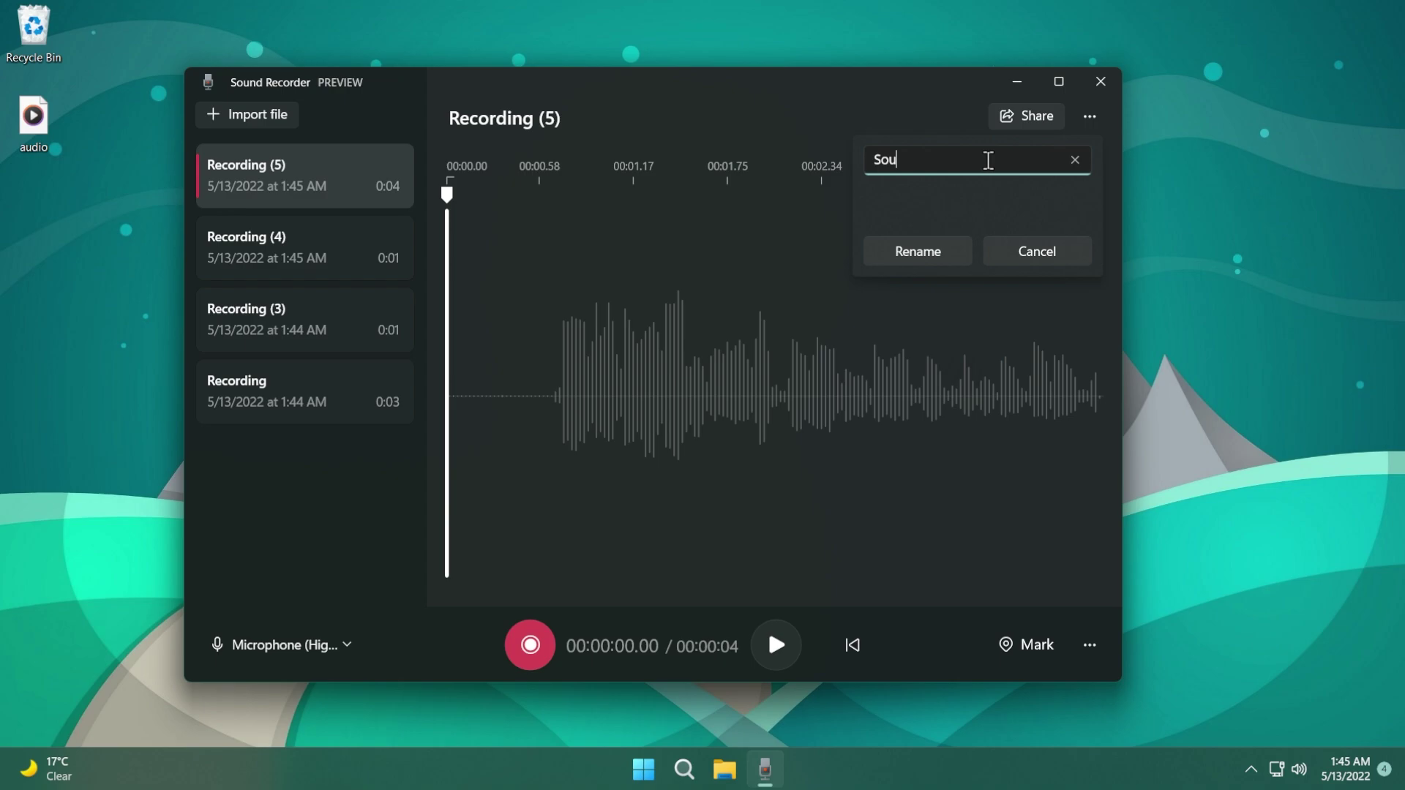
text(nd recording)
key(Return)
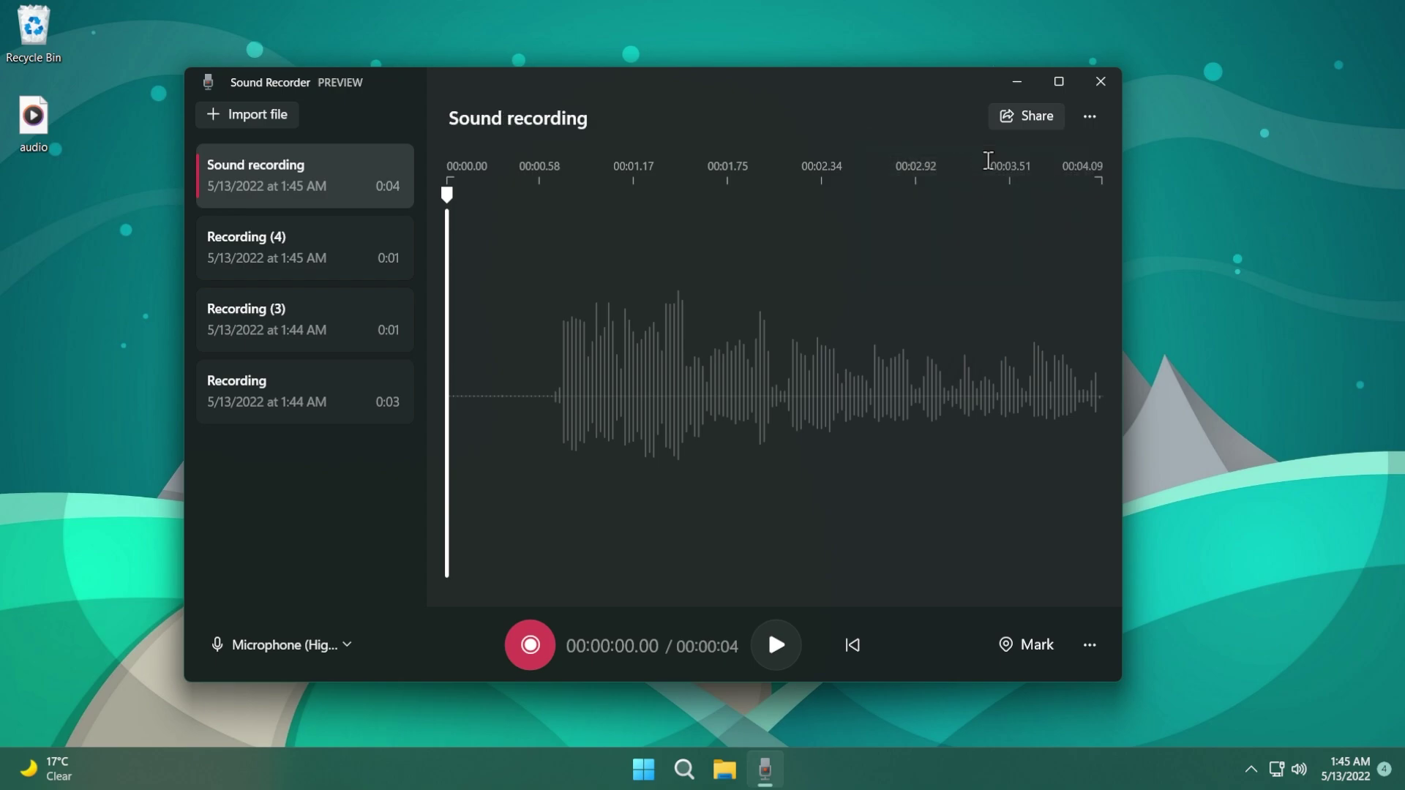
- Import the 'audio' file from the Desktop into the recordings list
click(265, 124)
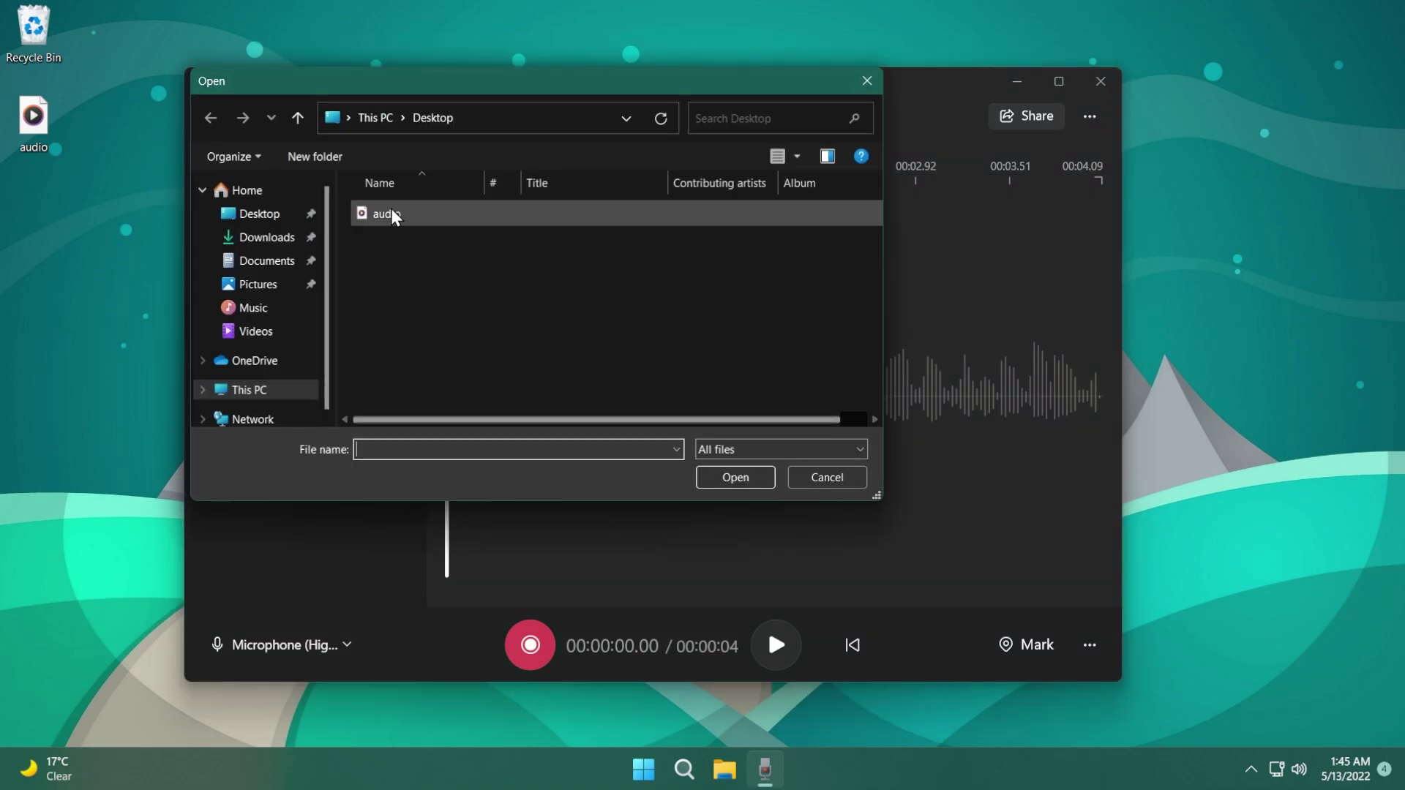
click(394, 213)
click(728, 476)
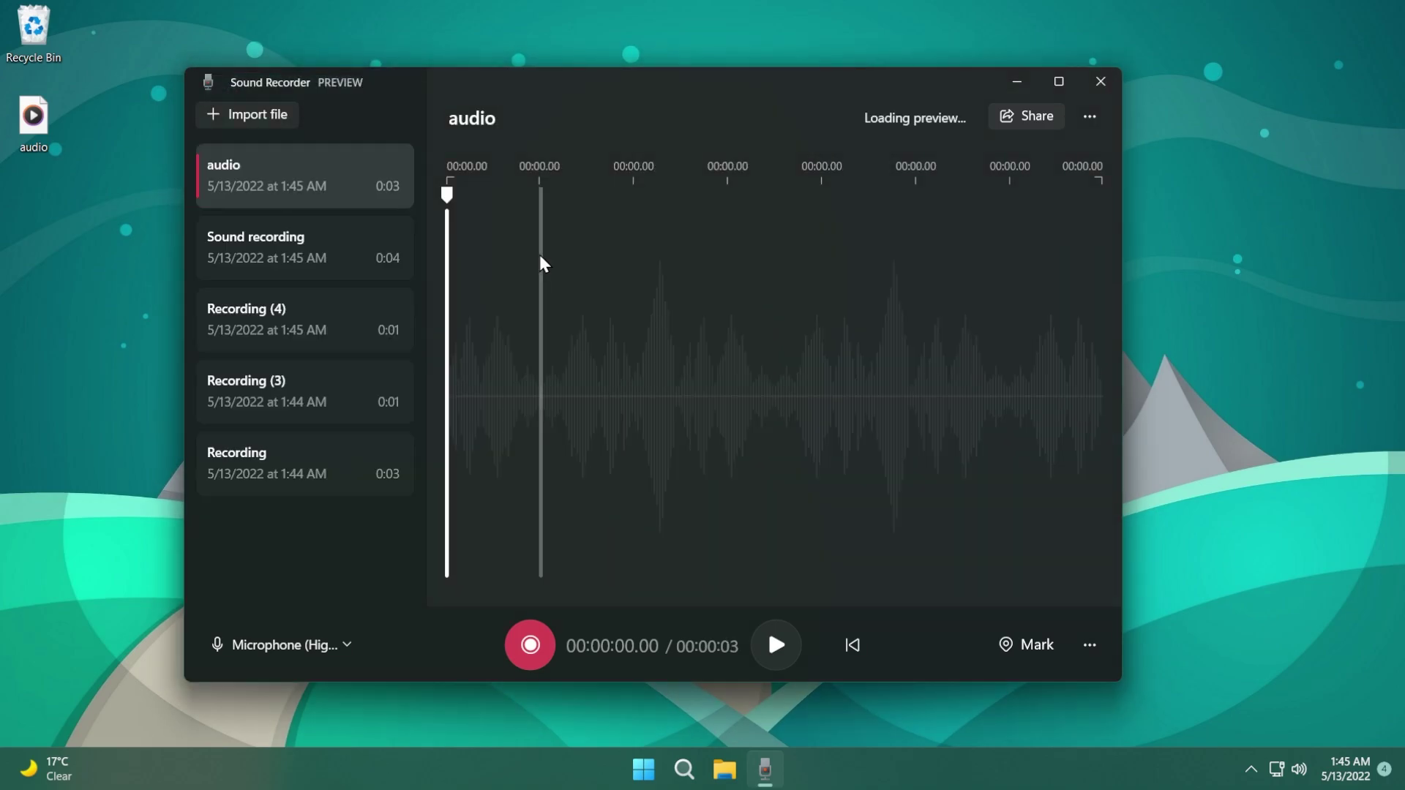
- Play the imported audio from about 1.7 seconds, then stop and reposition to about 2.1 seconds
drag(447, 195, 773, 220)
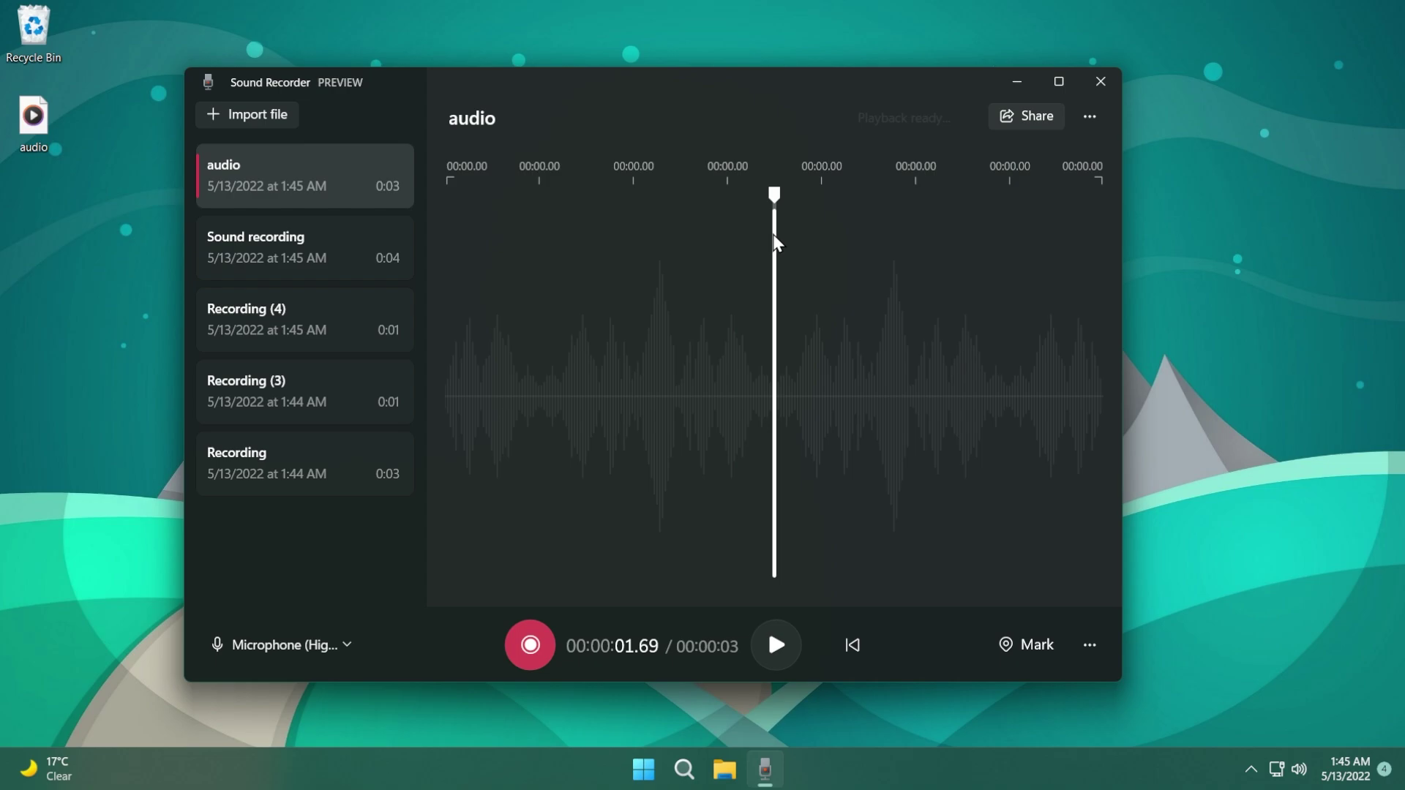
click(777, 644)
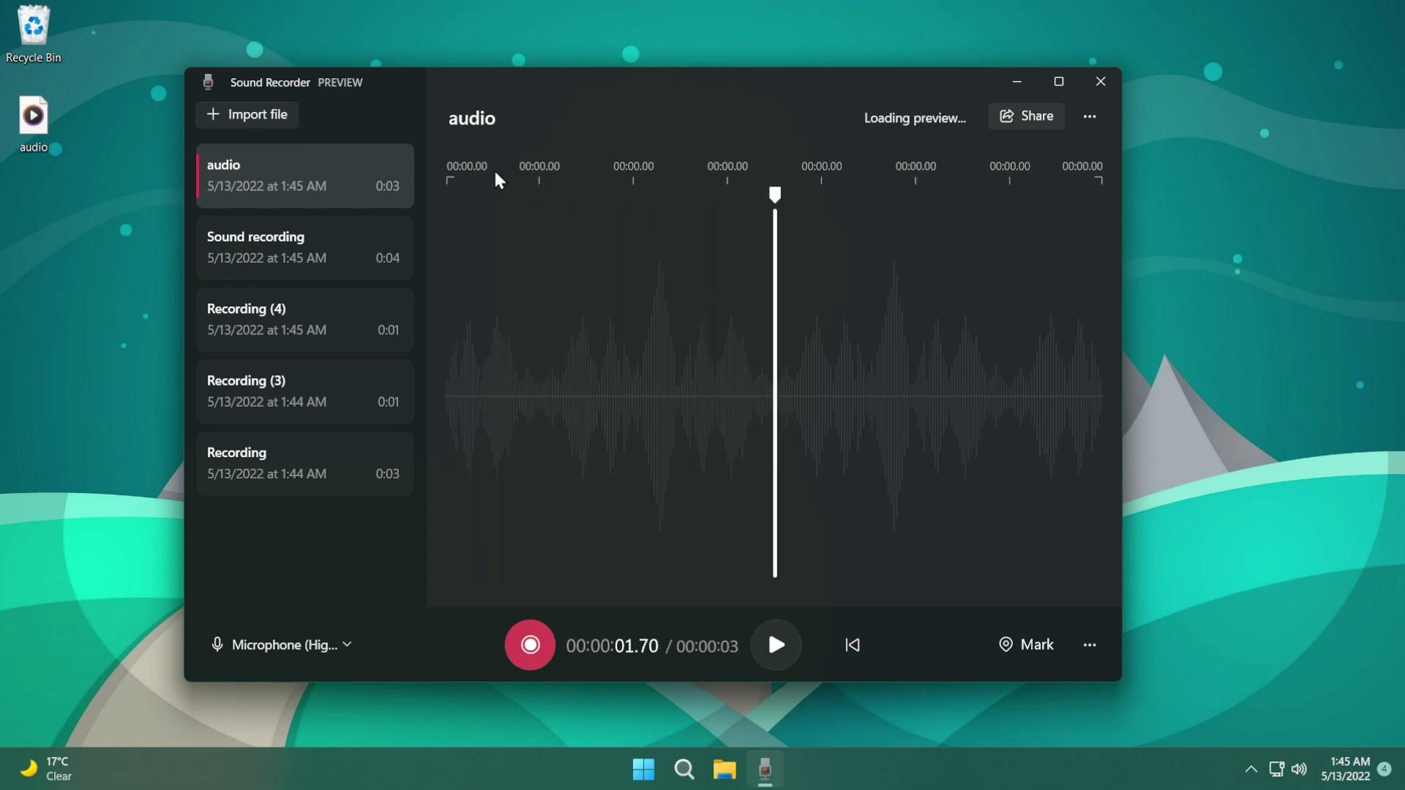
click(380, 196)
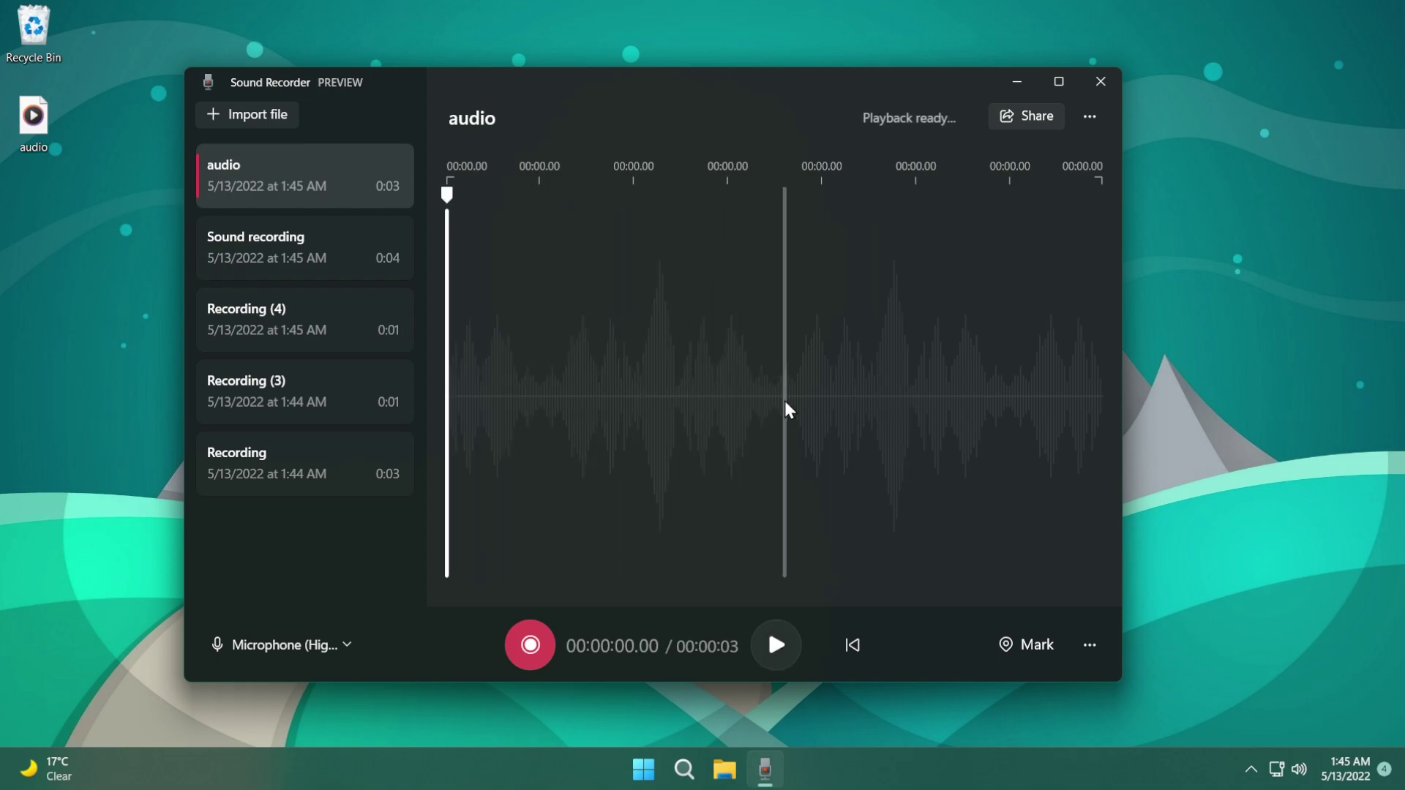
drag(448, 194, 798, 230)
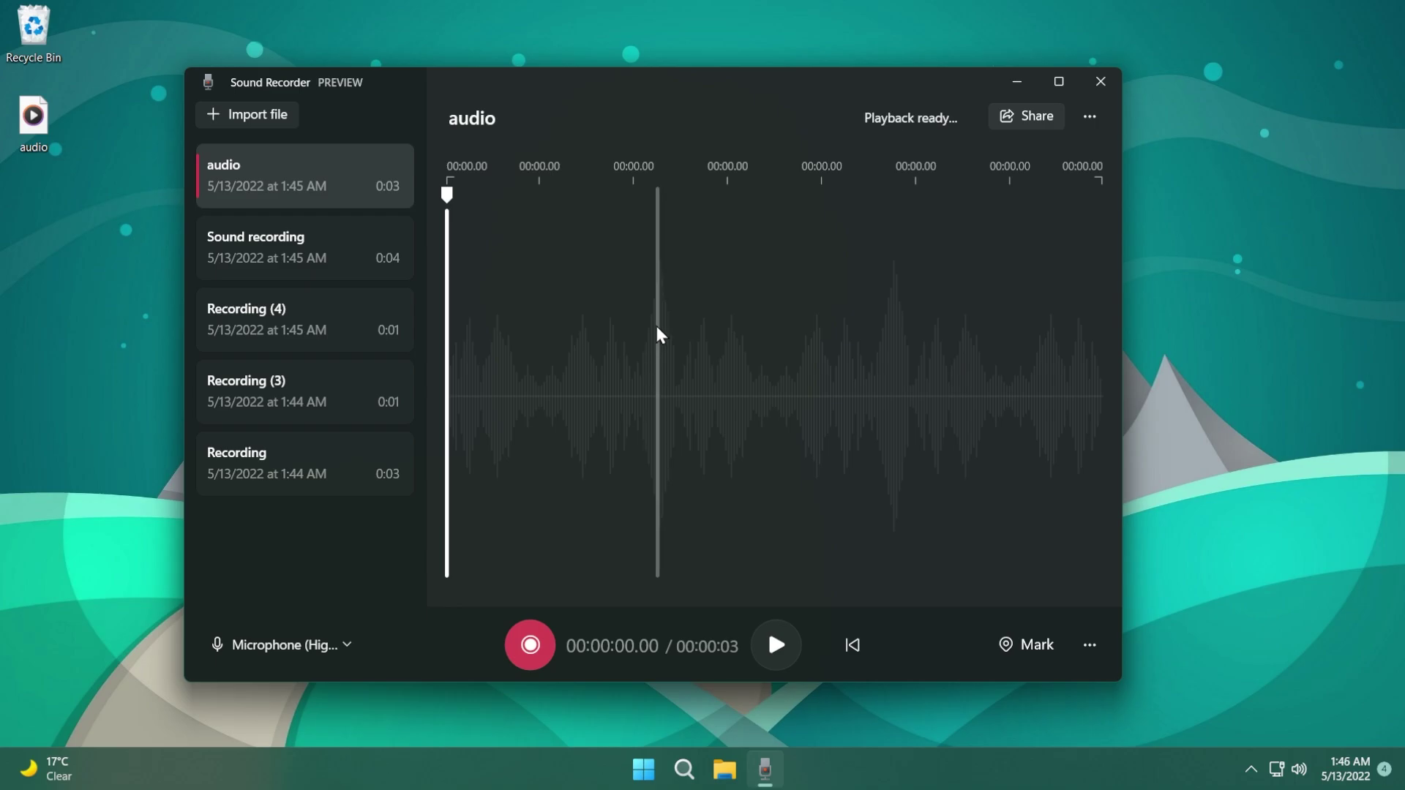
- Close Sound Recorder with Alt+F4, leaving the desktop with the 'audio' file visible
key(alt+F4)
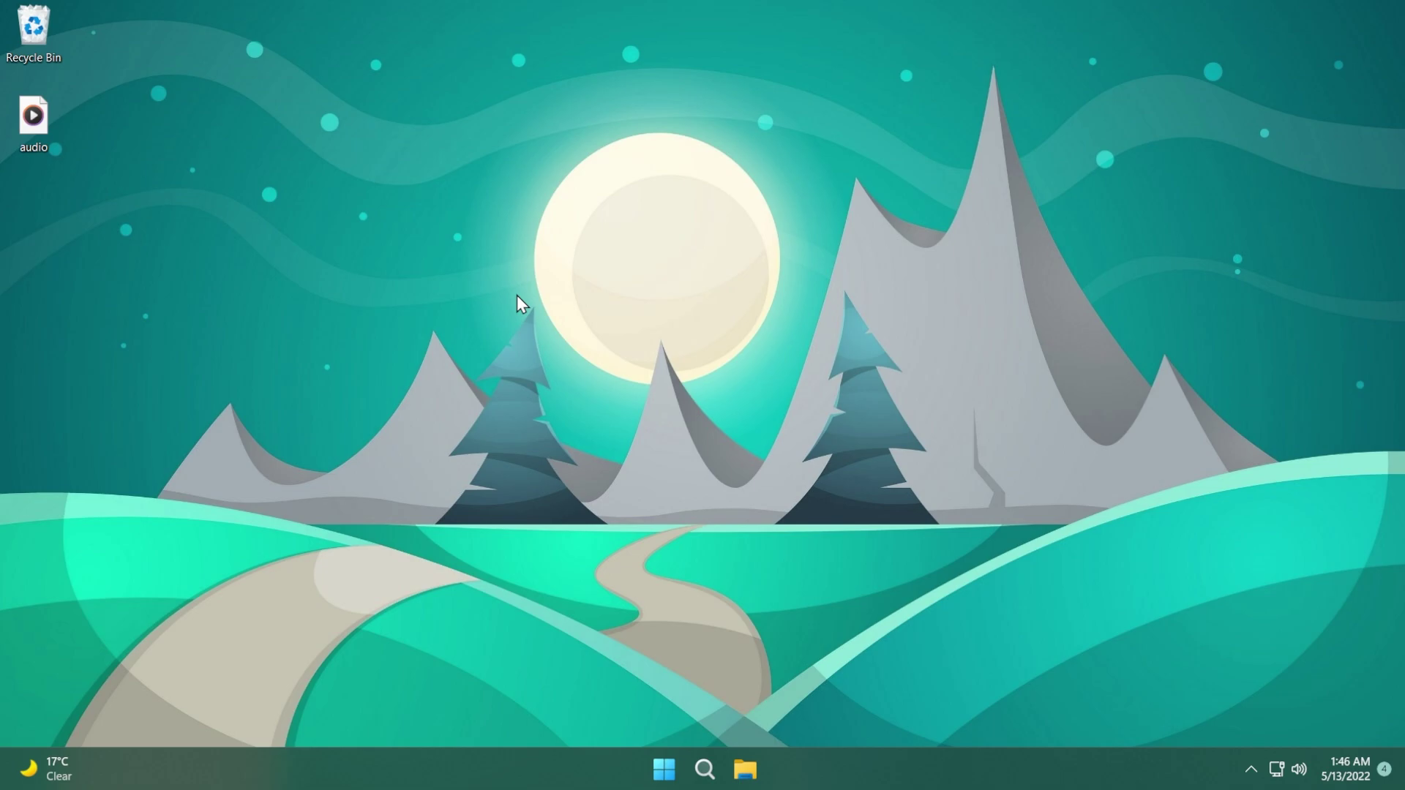